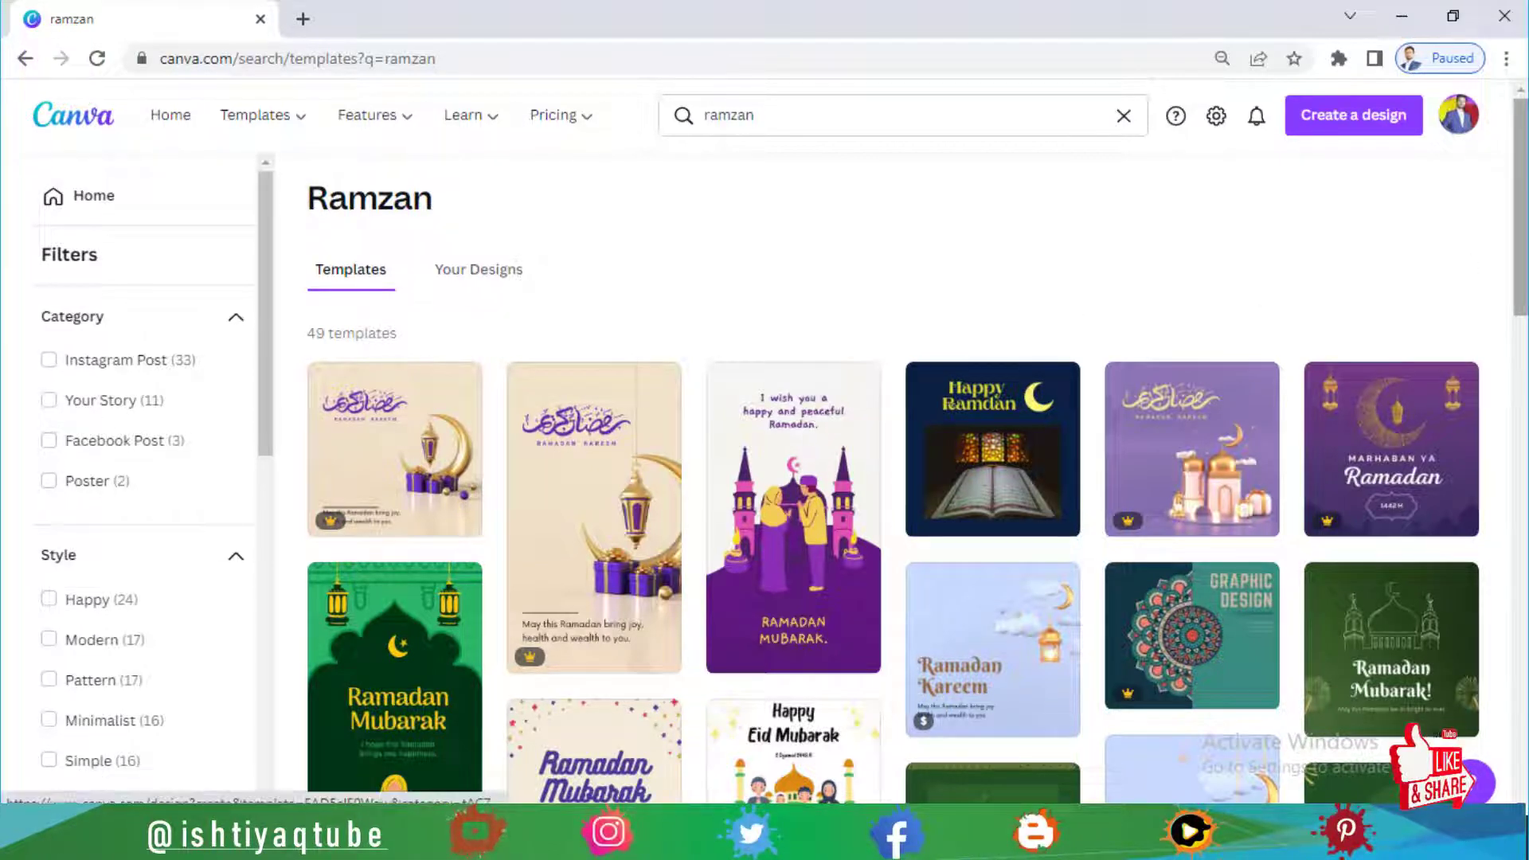
# Step: Open the hexagon-patterned Ramadan post, the dark green Ramadan Mubarak story and the purple-and-gold Ramadan Kareem story templates in separate tabs
pyautogui.moveTo(1517, 238); pyautogui.dragTo(1521, 456)
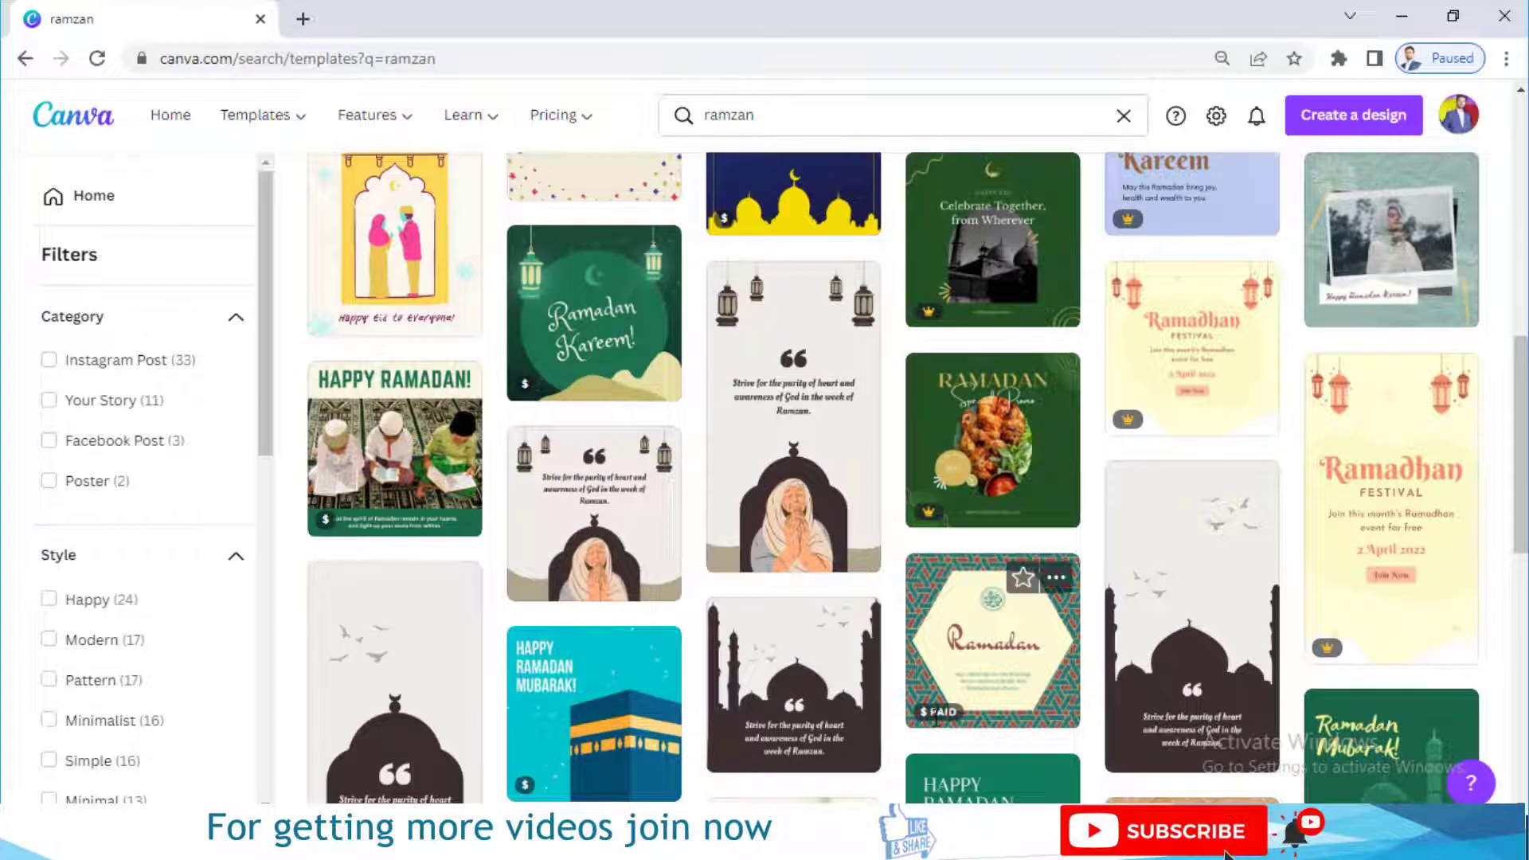
pyautogui.moveTo(939, 708)
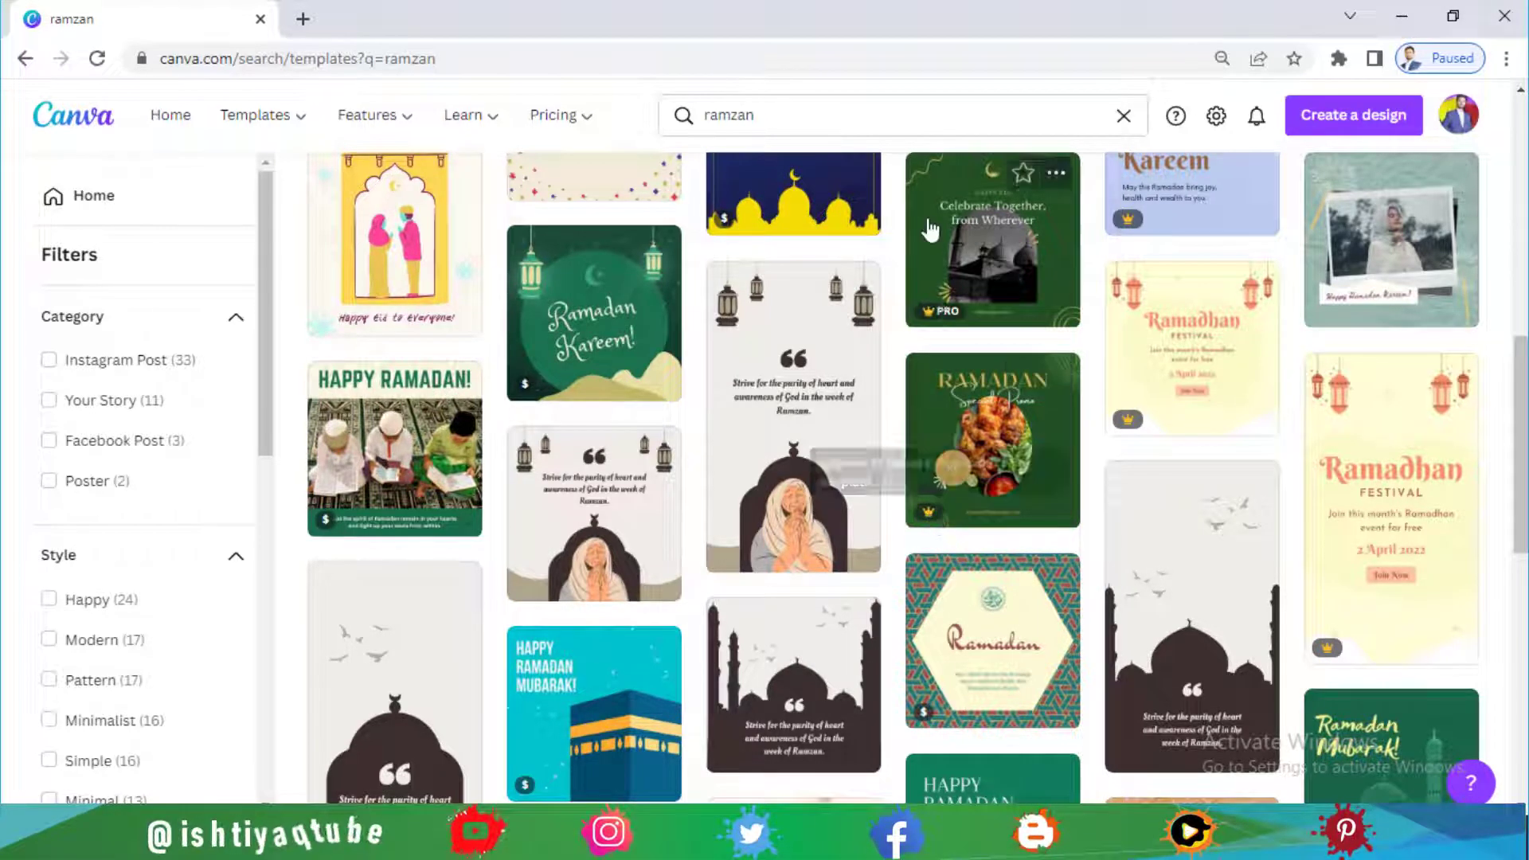
pyautogui.moveTo(946, 312)
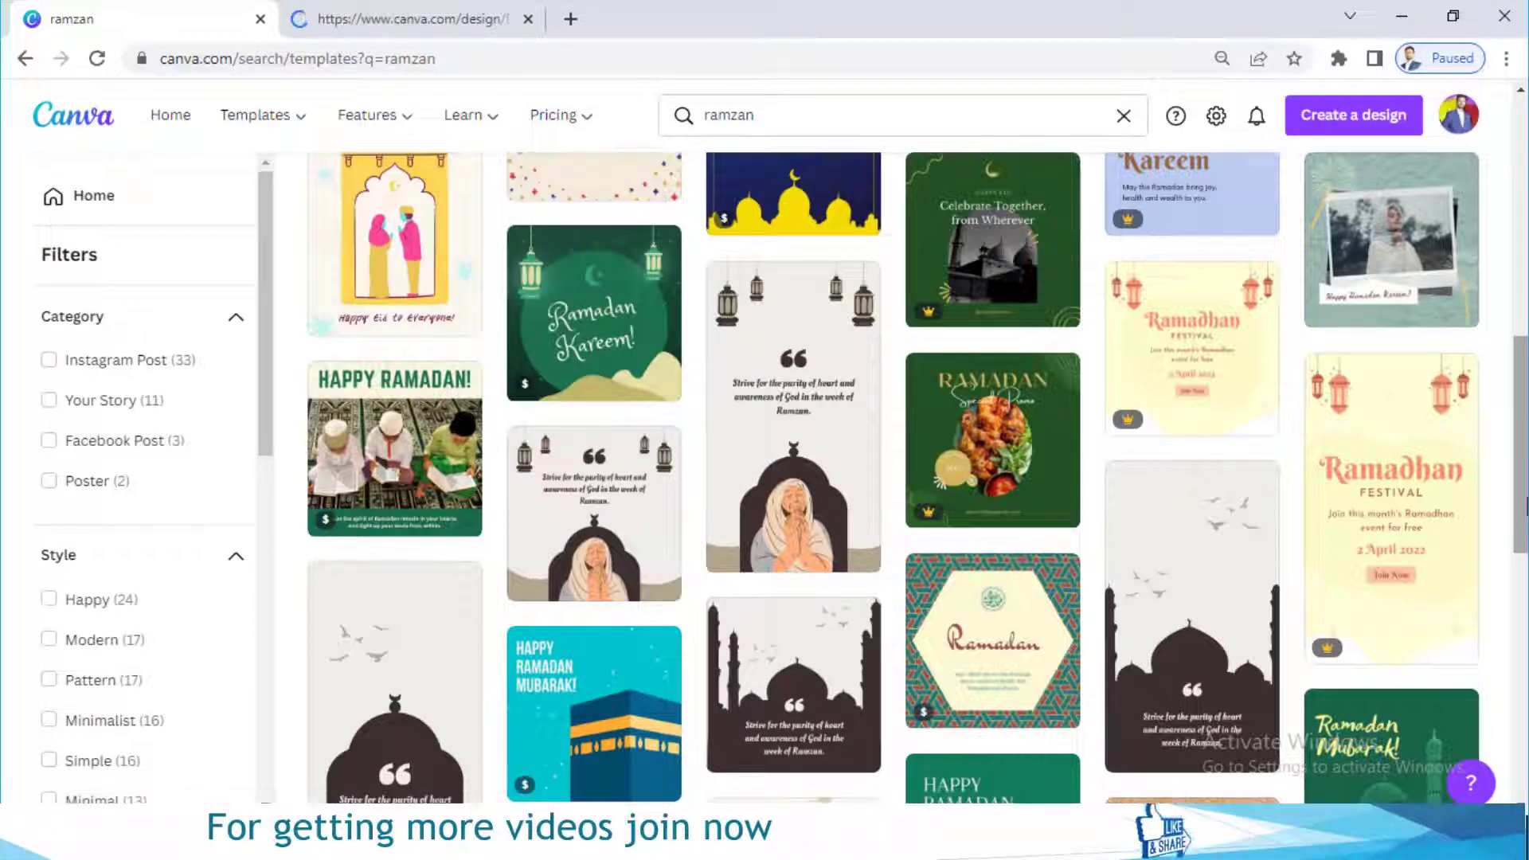
pyautogui.moveTo(1525, 506); pyautogui.dragTo(1521, 341)
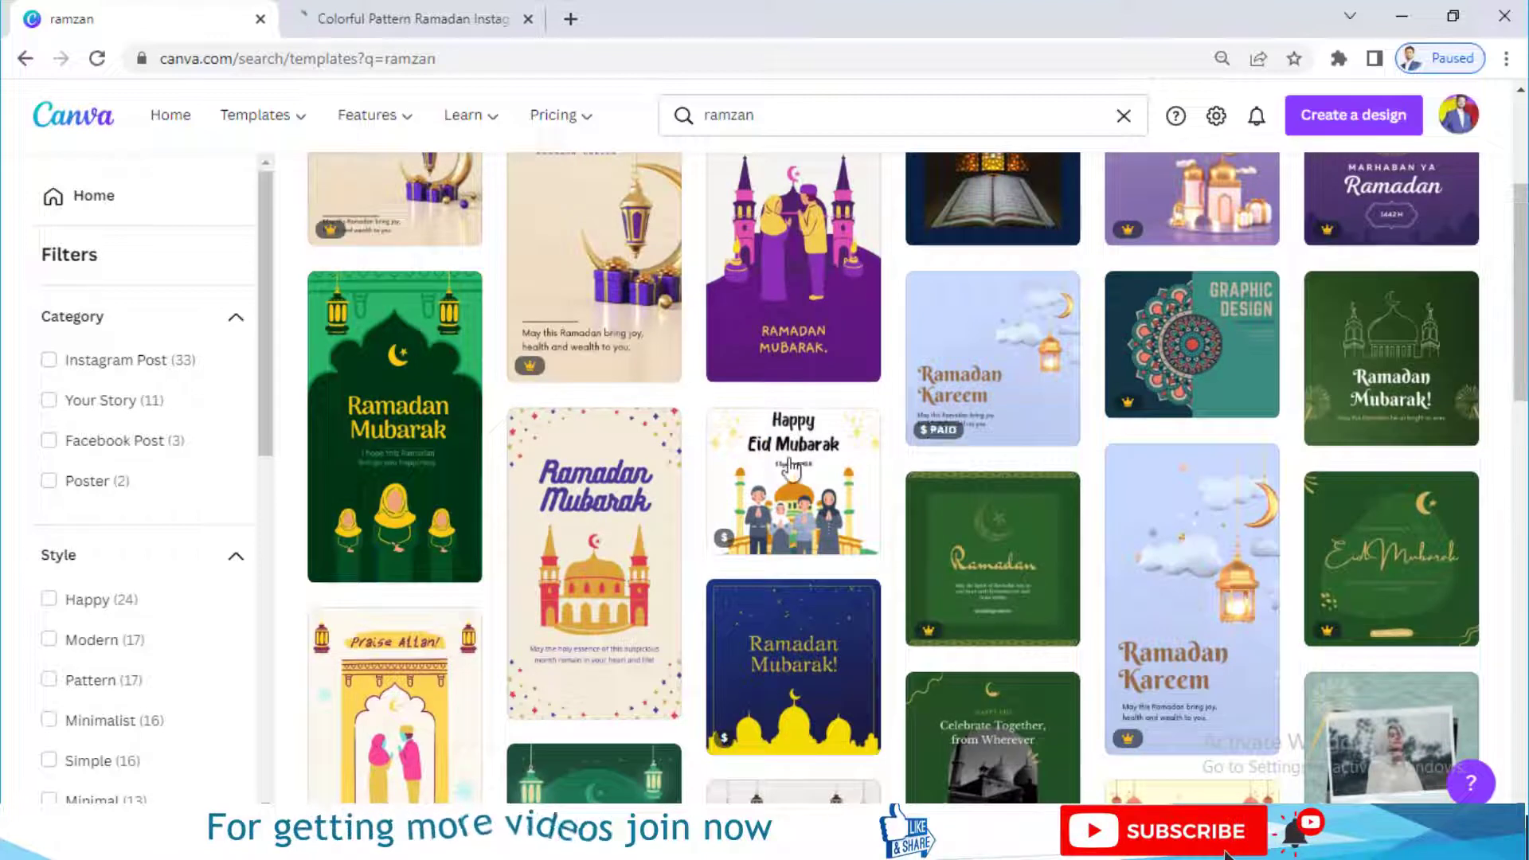
pyautogui.click(379, 541)
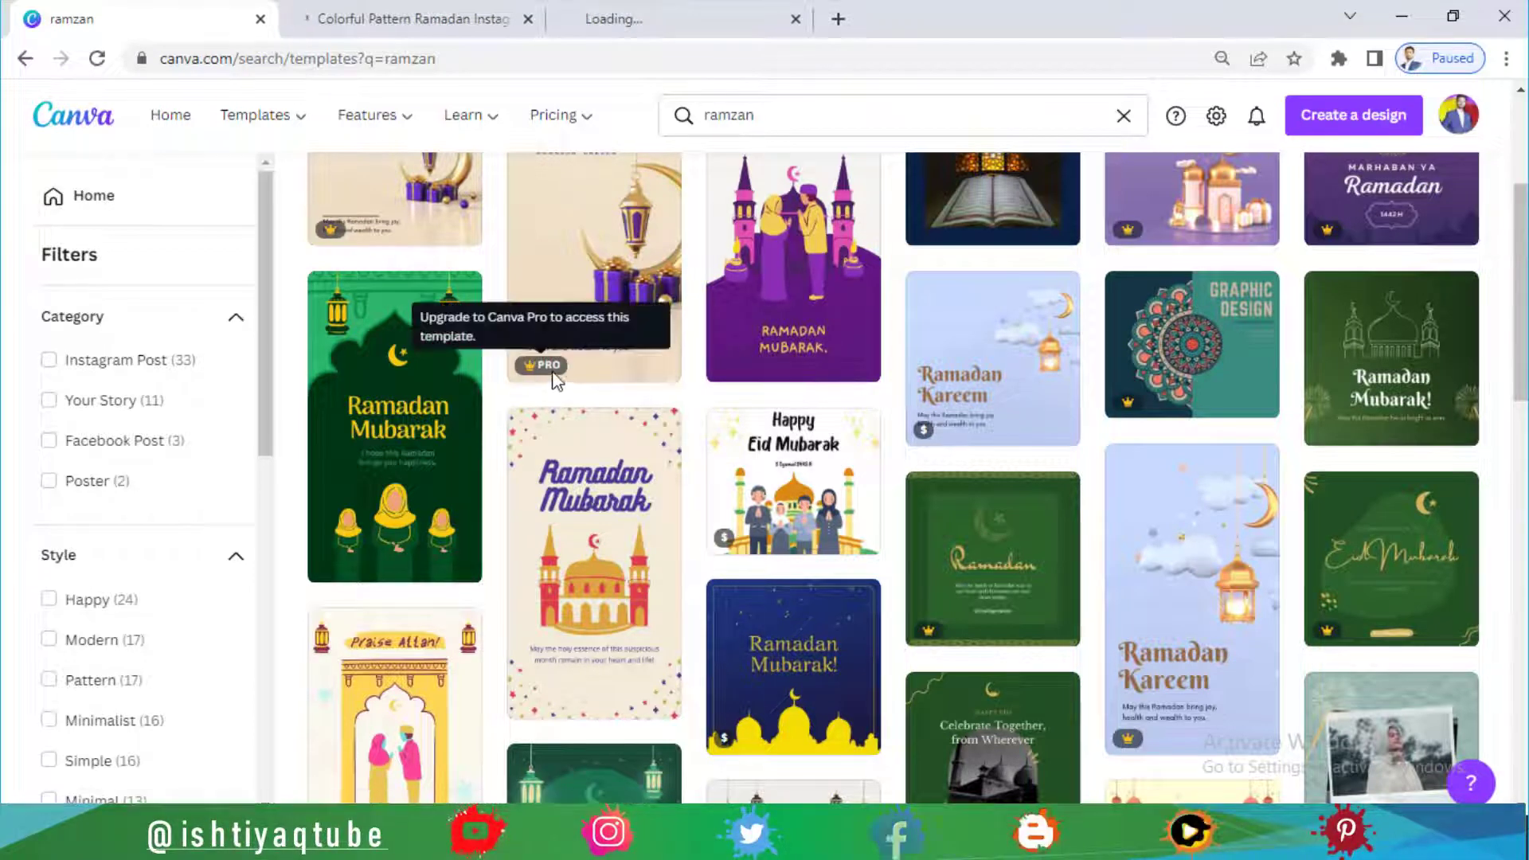
pyautogui.click(581, 298)
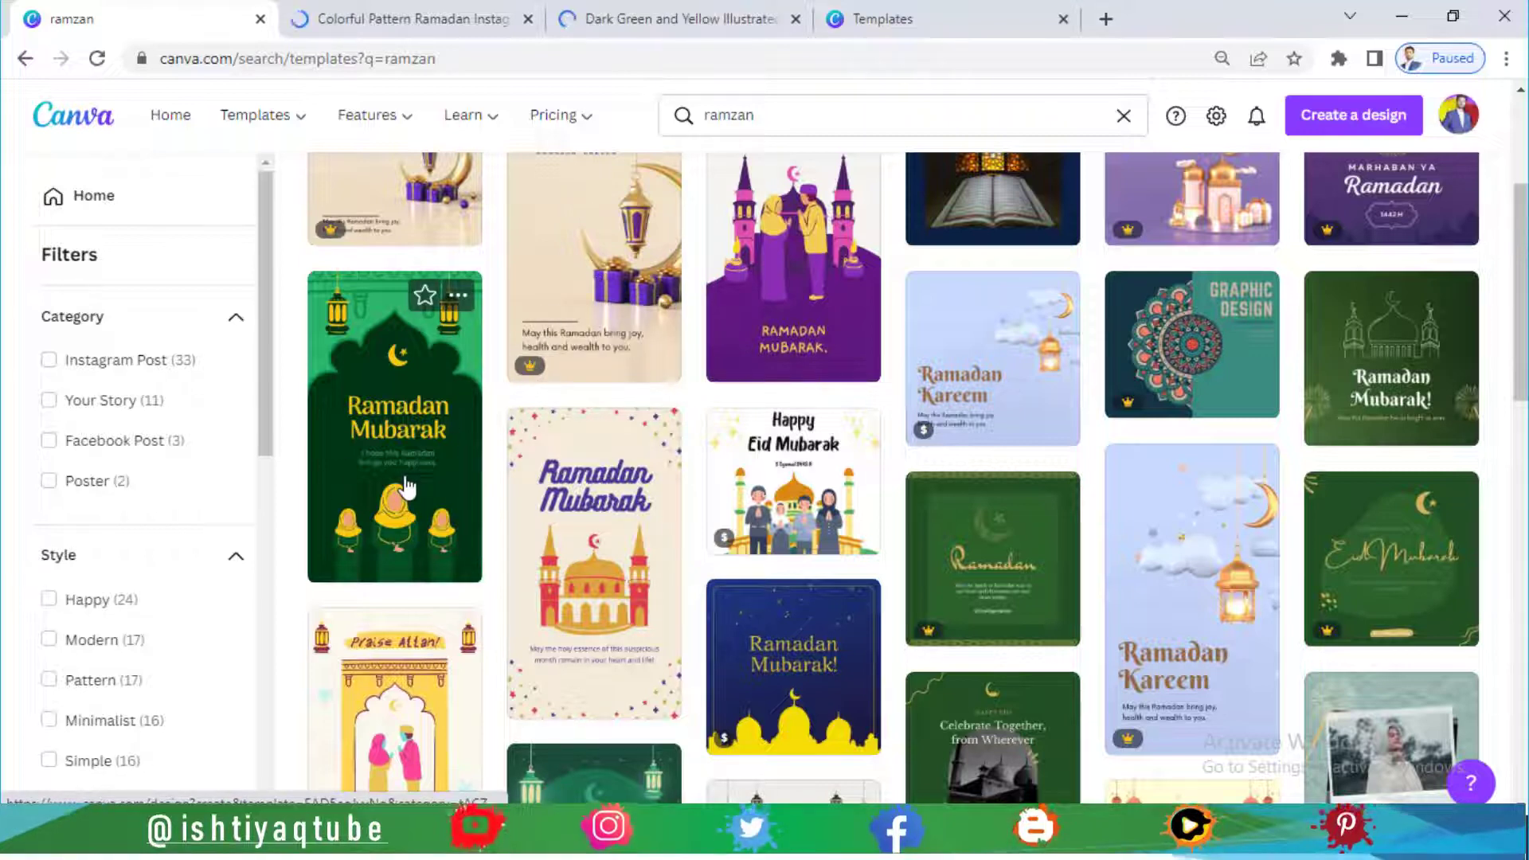
# Step: Insert the uploaded green Islamic Haryanvi logo into the dark green Ramadan Mubarak story and scale it down
pyautogui.click(702, 20)
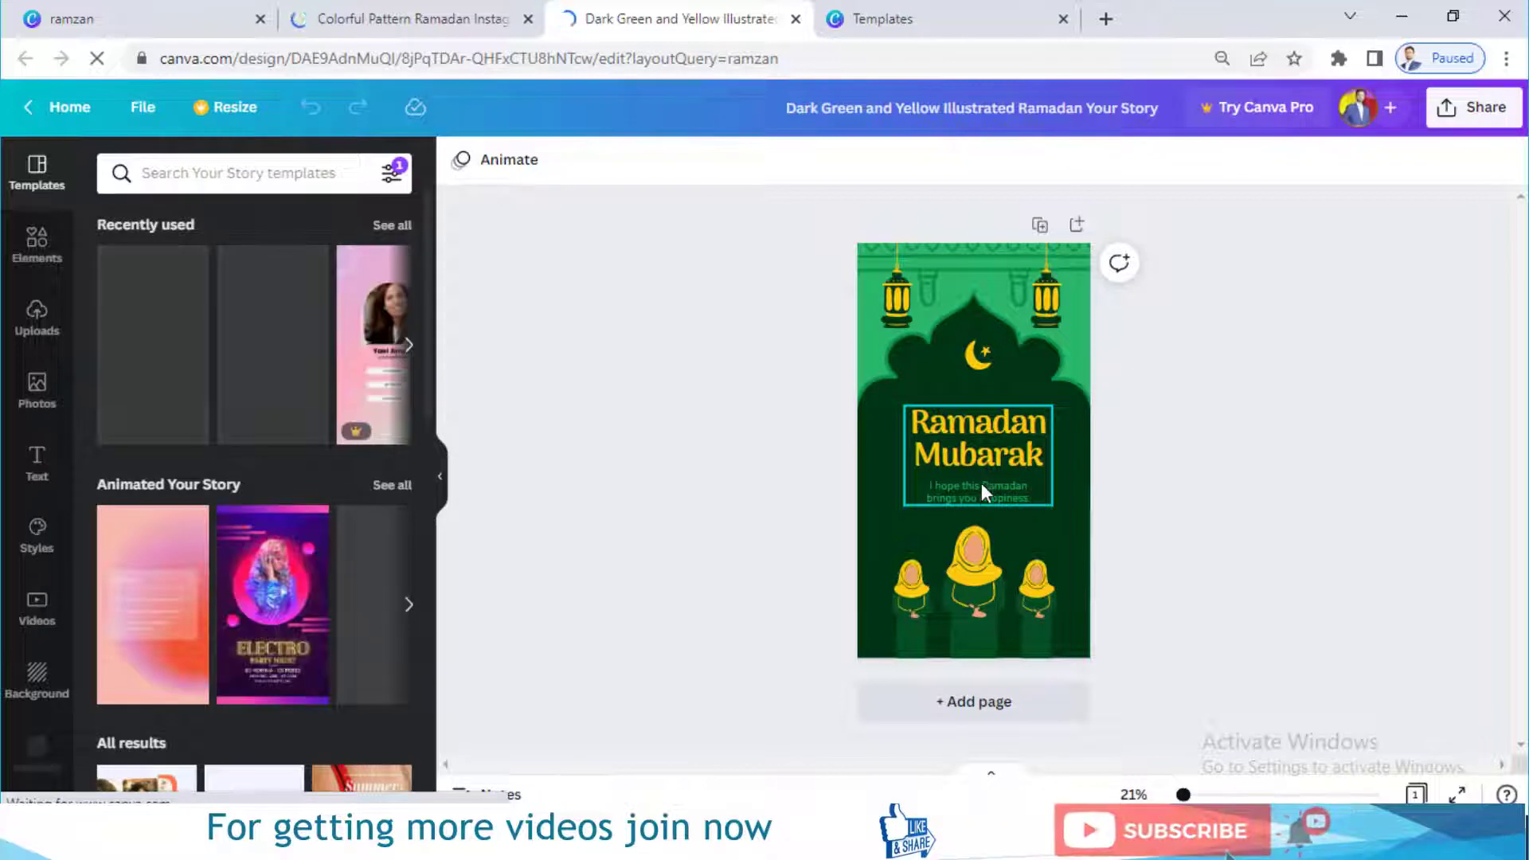
pyautogui.click(976, 452)
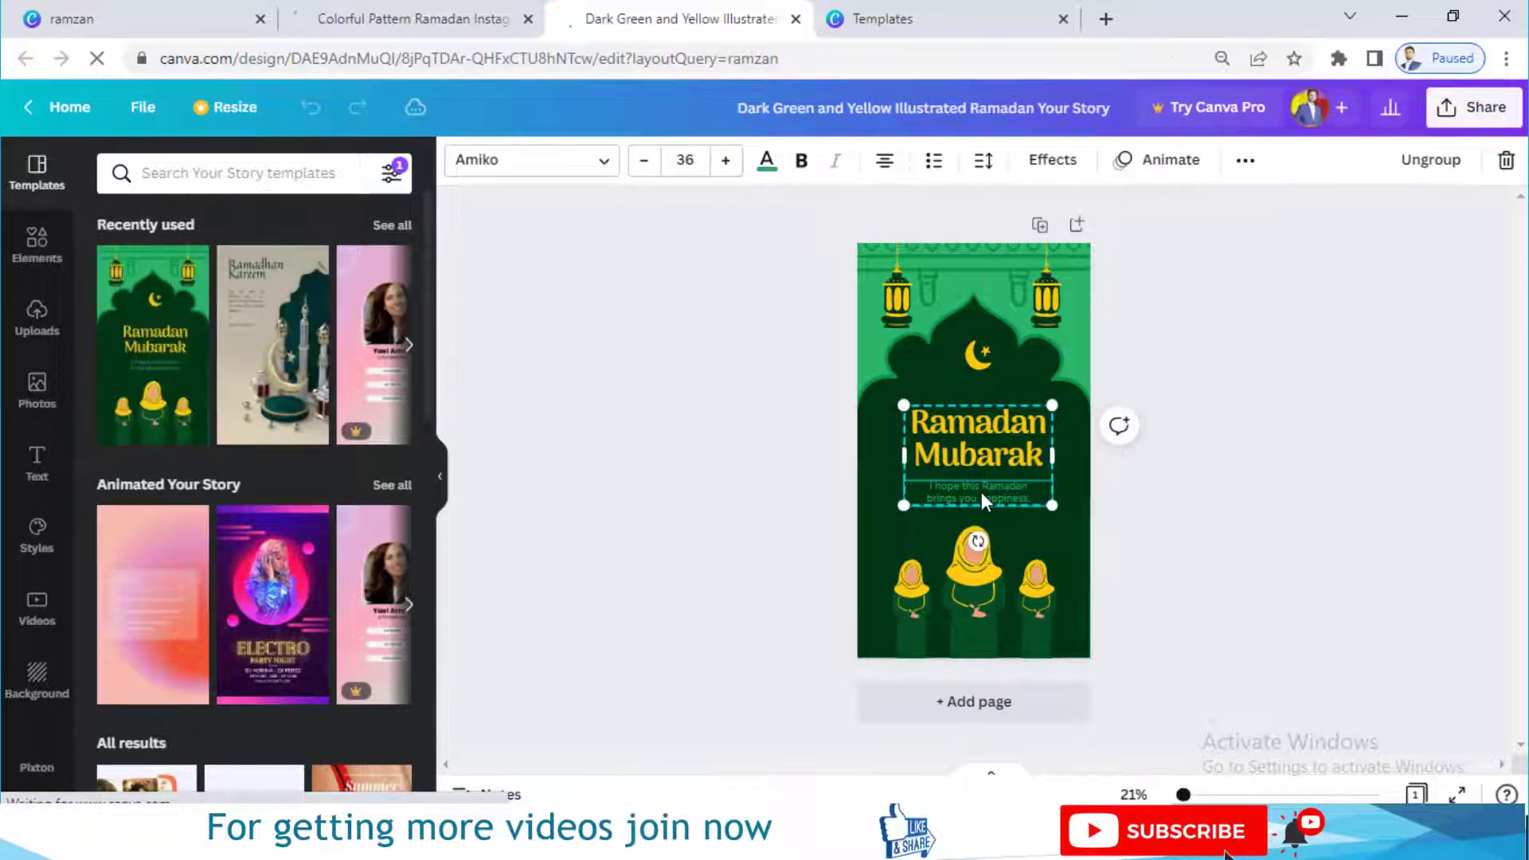
pyautogui.click(979, 358)
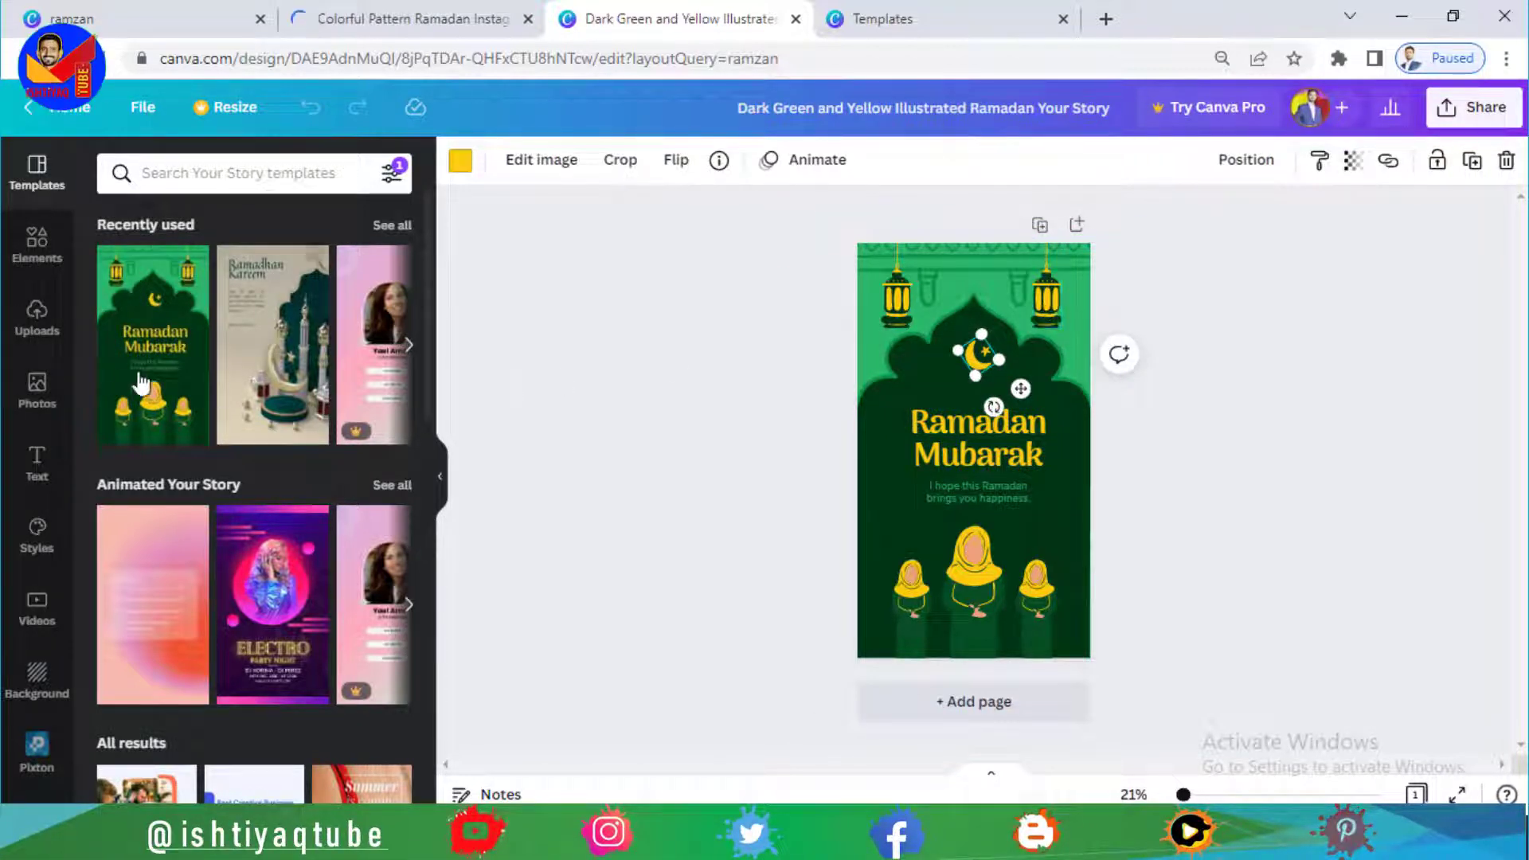
pyautogui.click(32, 318)
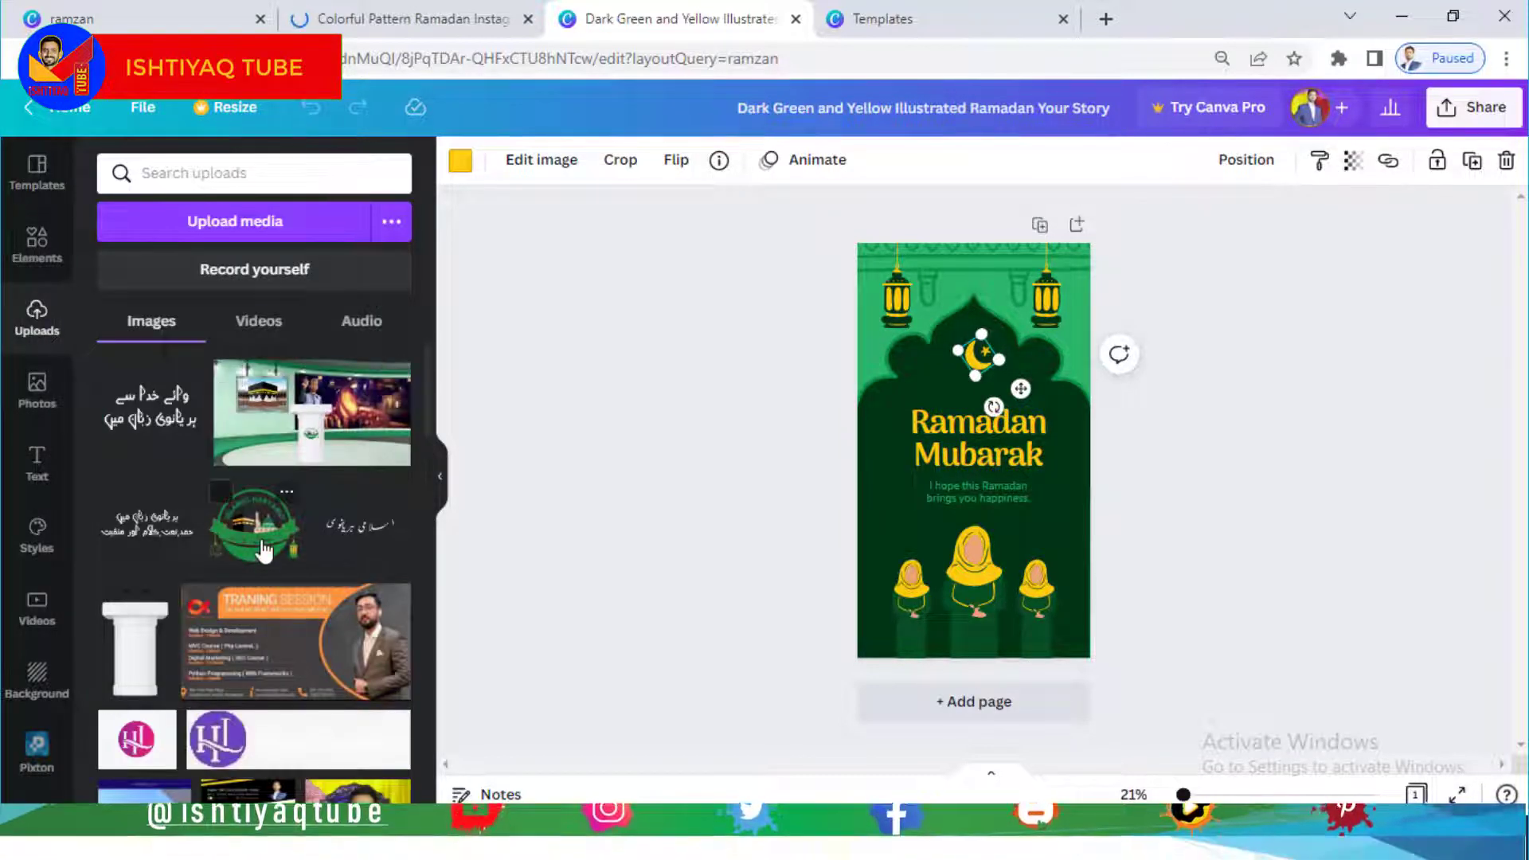
pyautogui.click(266, 549)
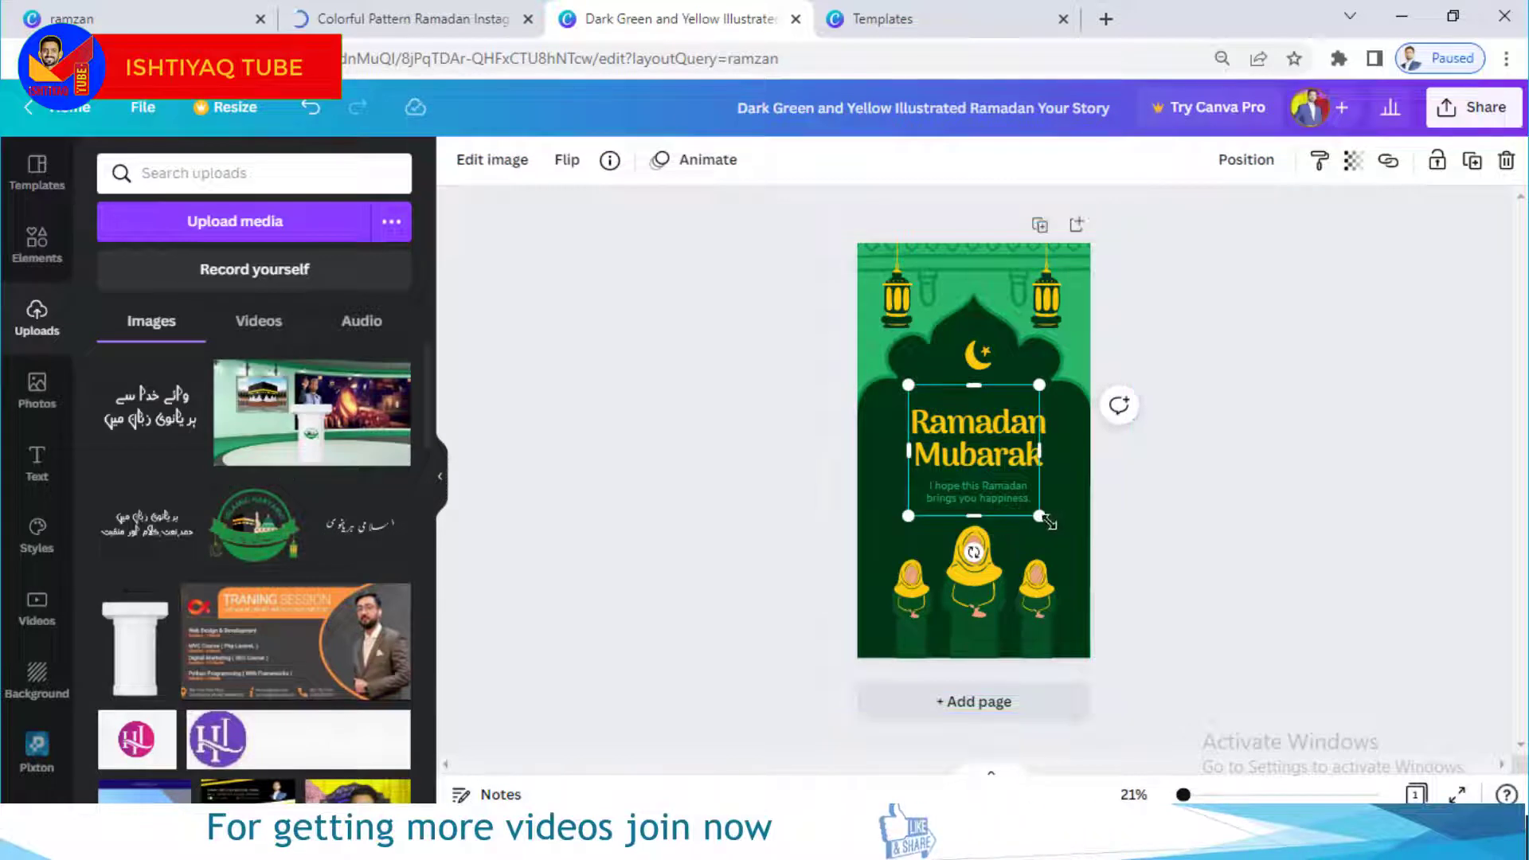
pyautogui.moveTo(1039, 516); pyautogui.dragTo(966, 449)
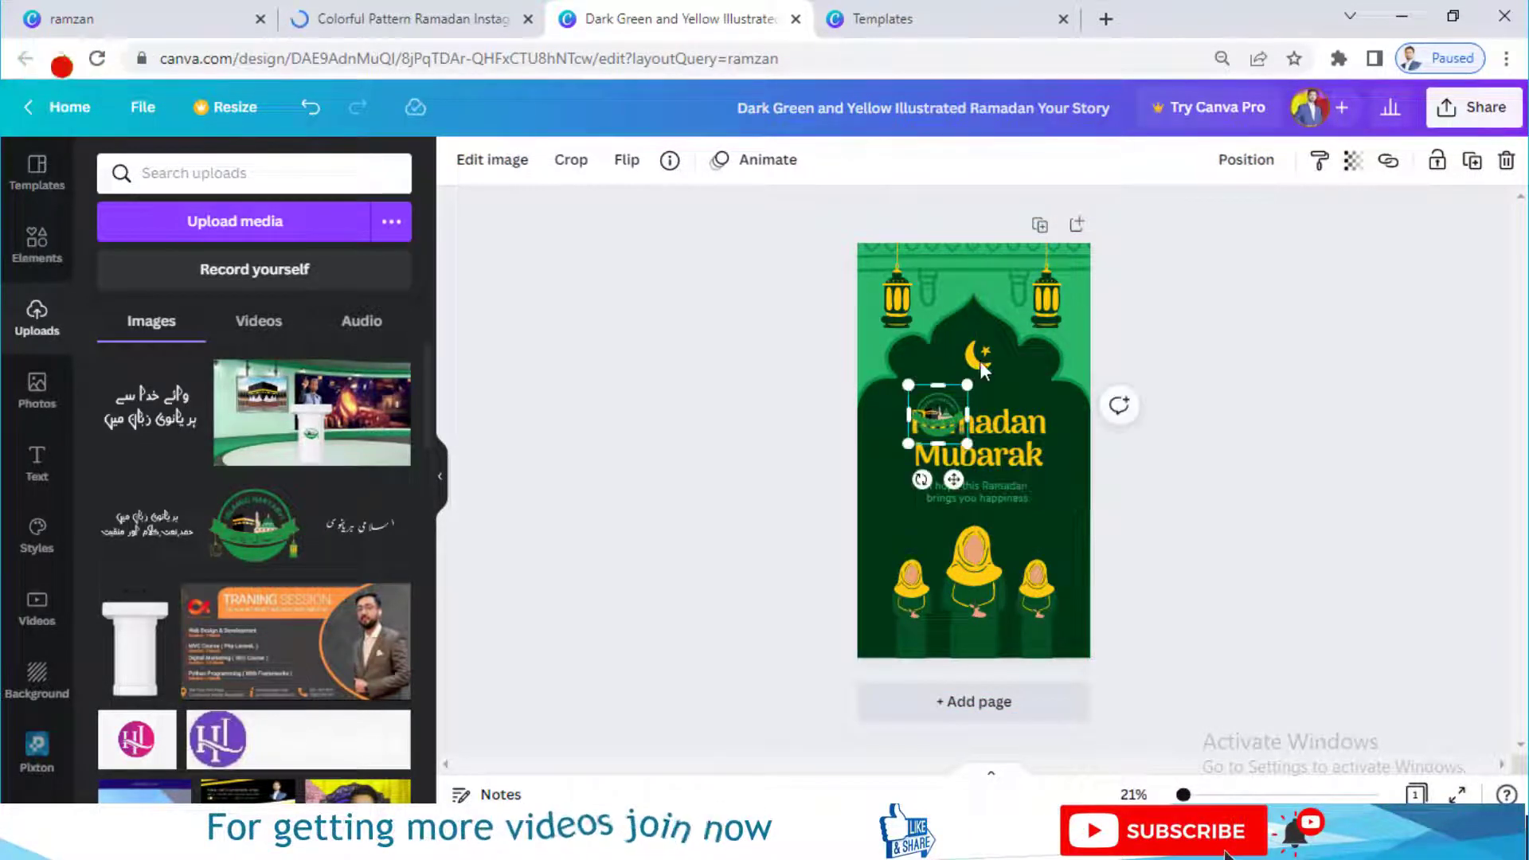
# Step: Move the crescent moon up between the lanterns and place the logo enlarged inside the arch above the Ramadan Mubarak title
pyautogui.moveTo(978, 353); pyautogui.dragTo(974, 267)
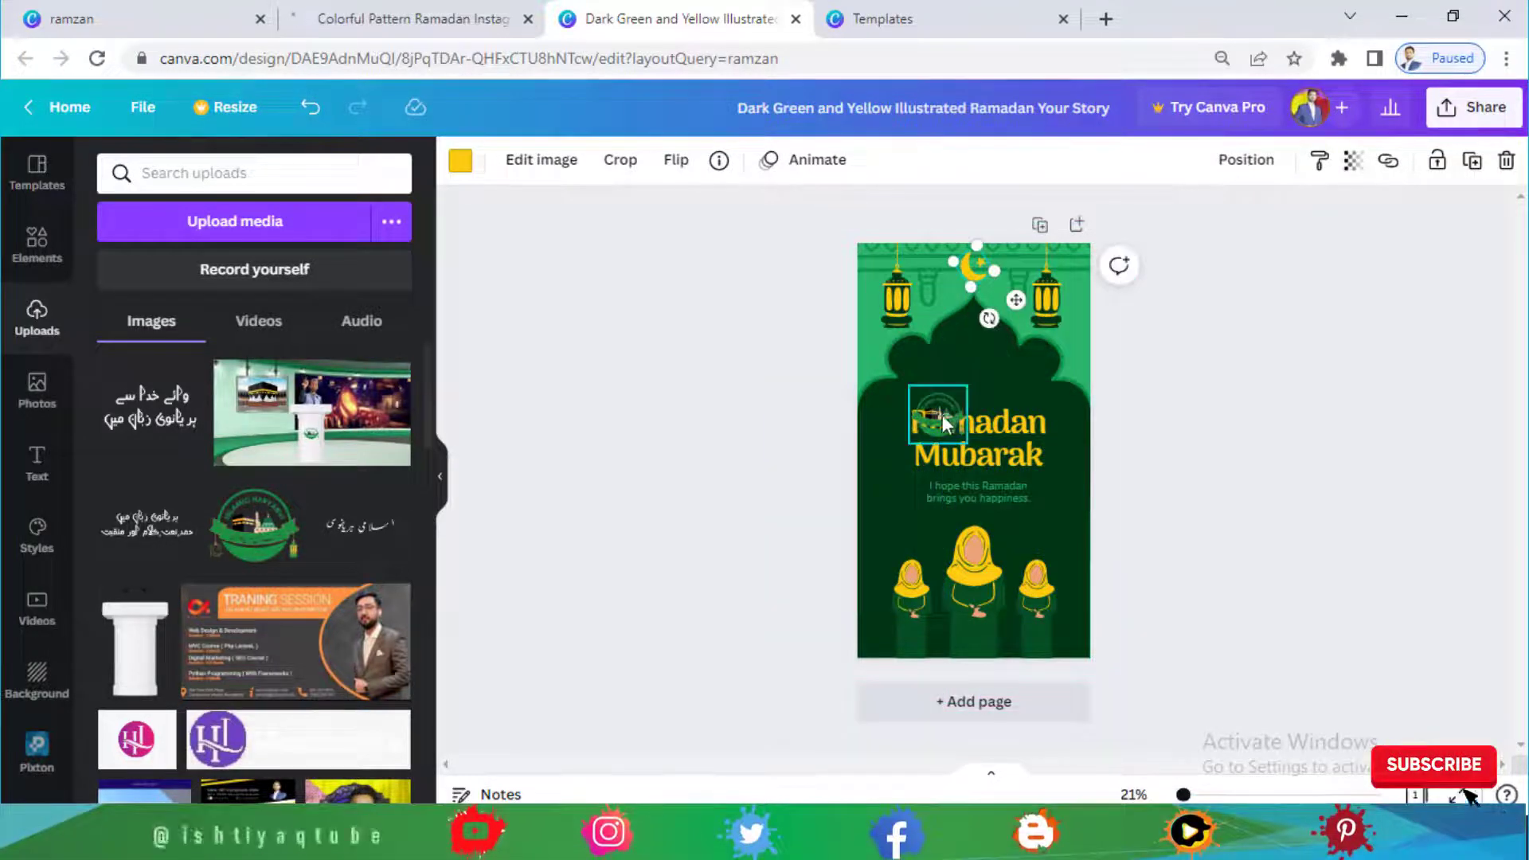
pyautogui.moveTo(939, 413); pyautogui.dragTo(982, 363)
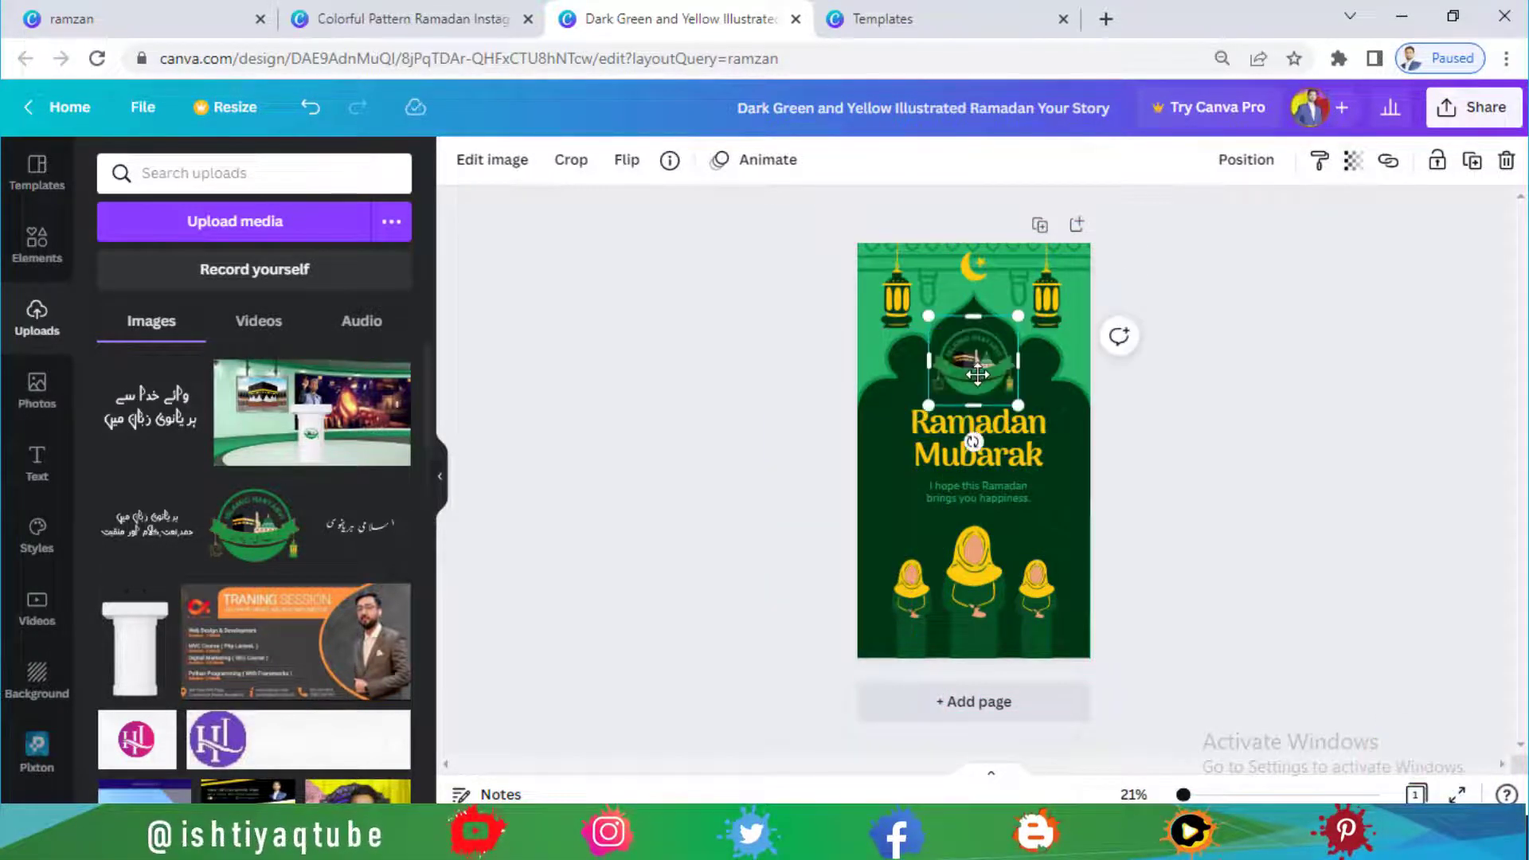
pyautogui.click(1239, 404)
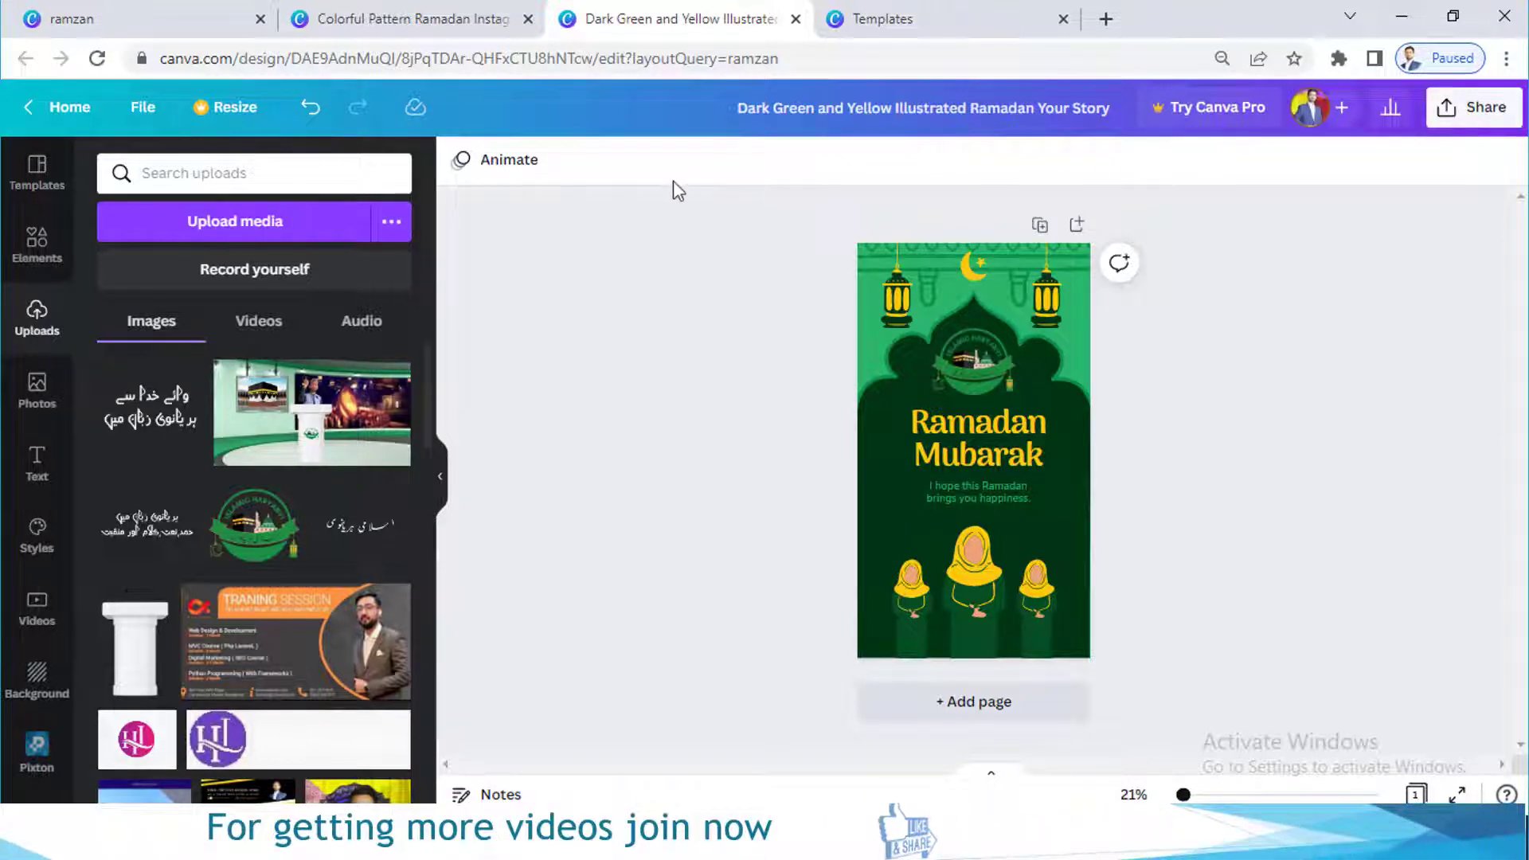
# Step: Check the download options of the Colorful Pattern Ramadan Instagram Post without downloading it
pyautogui.click(422, 17)
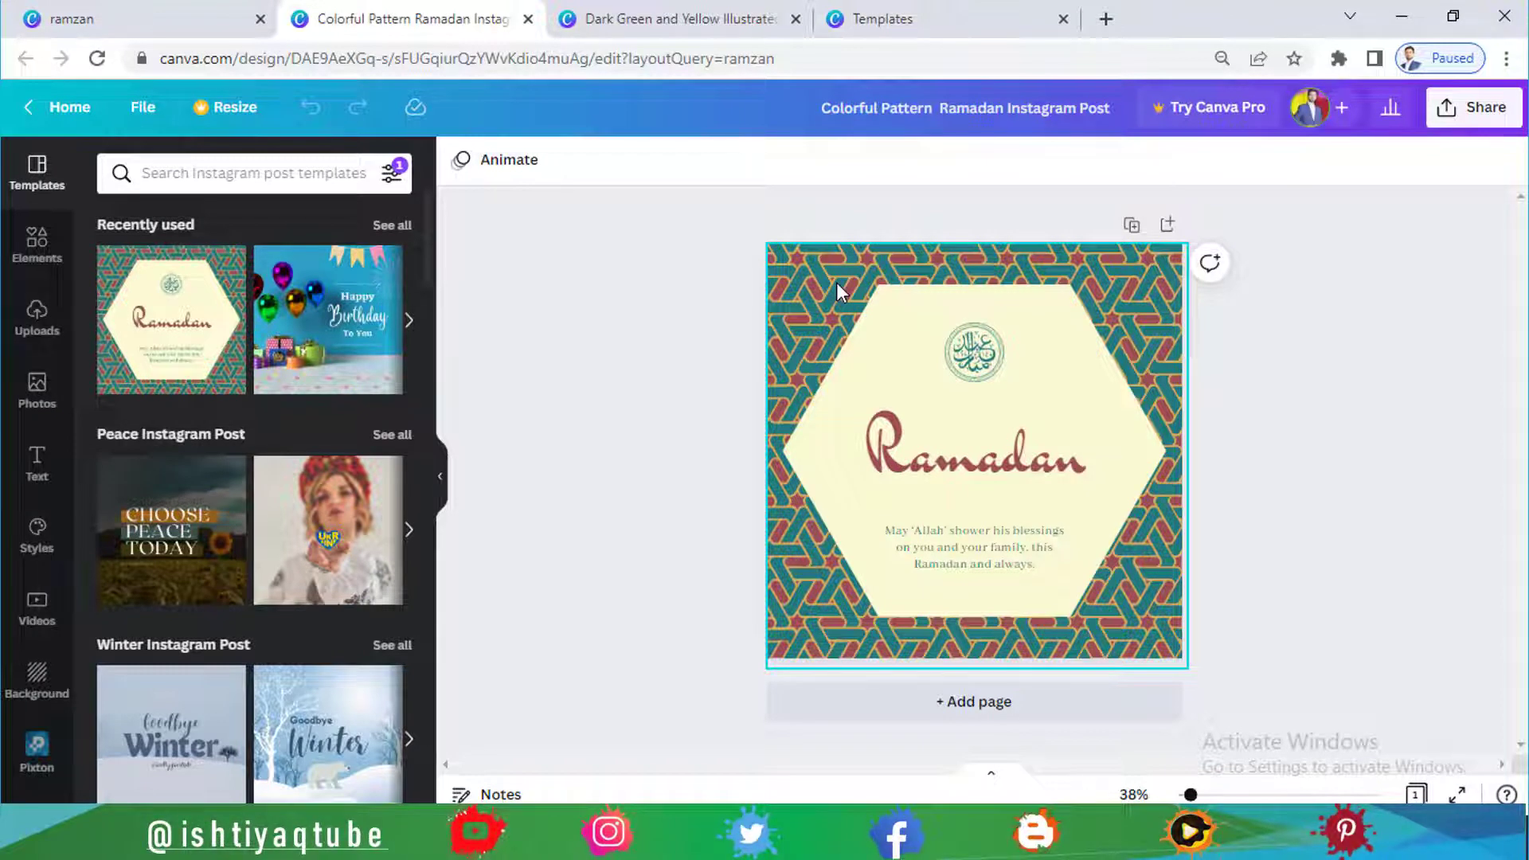
pyautogui.click(1457, 123)
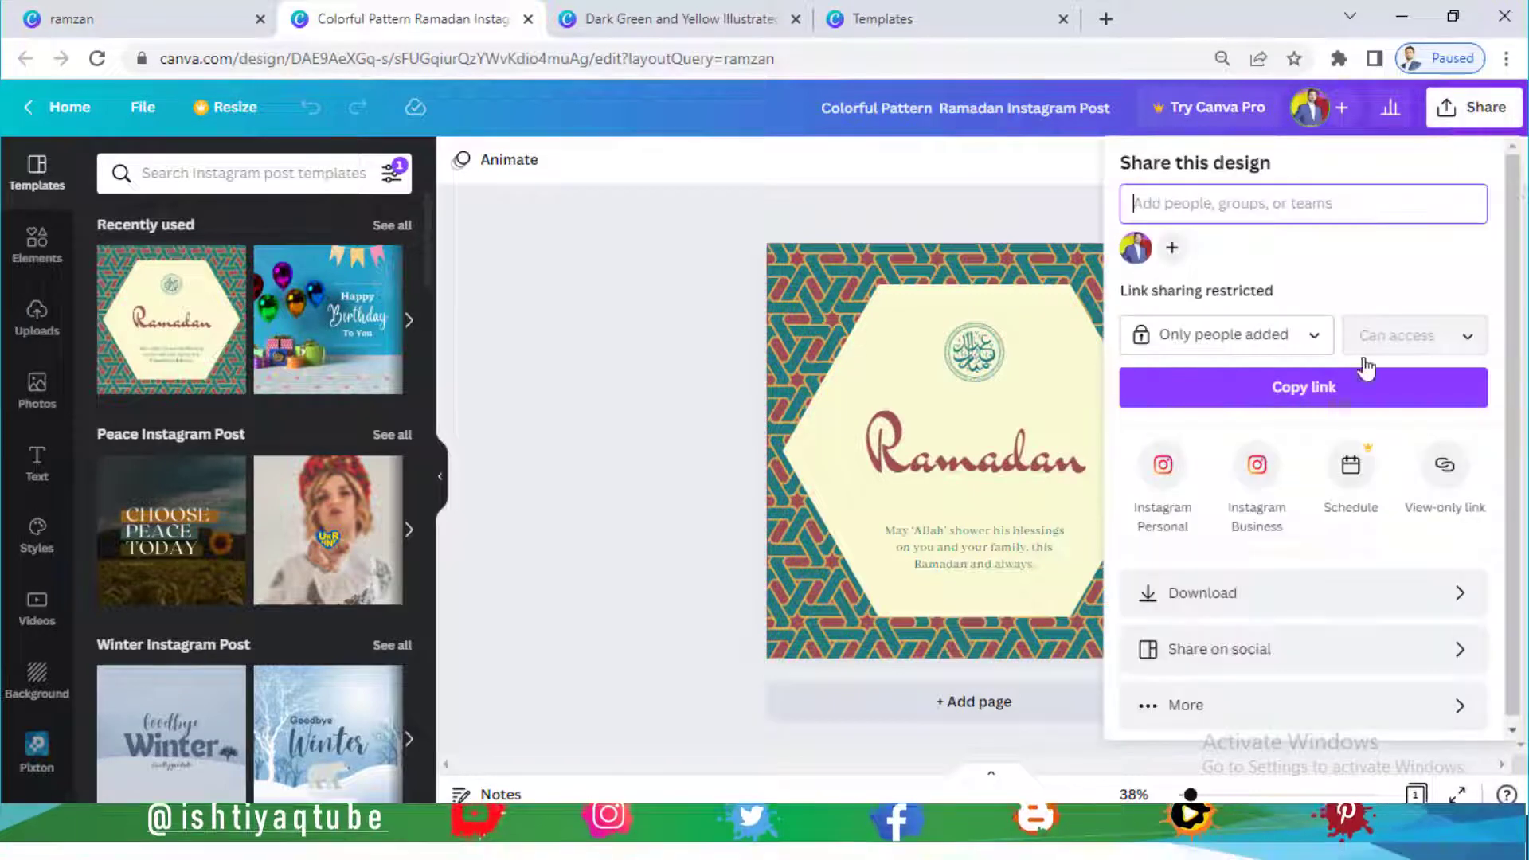
pyautogui.click(1285, 607)
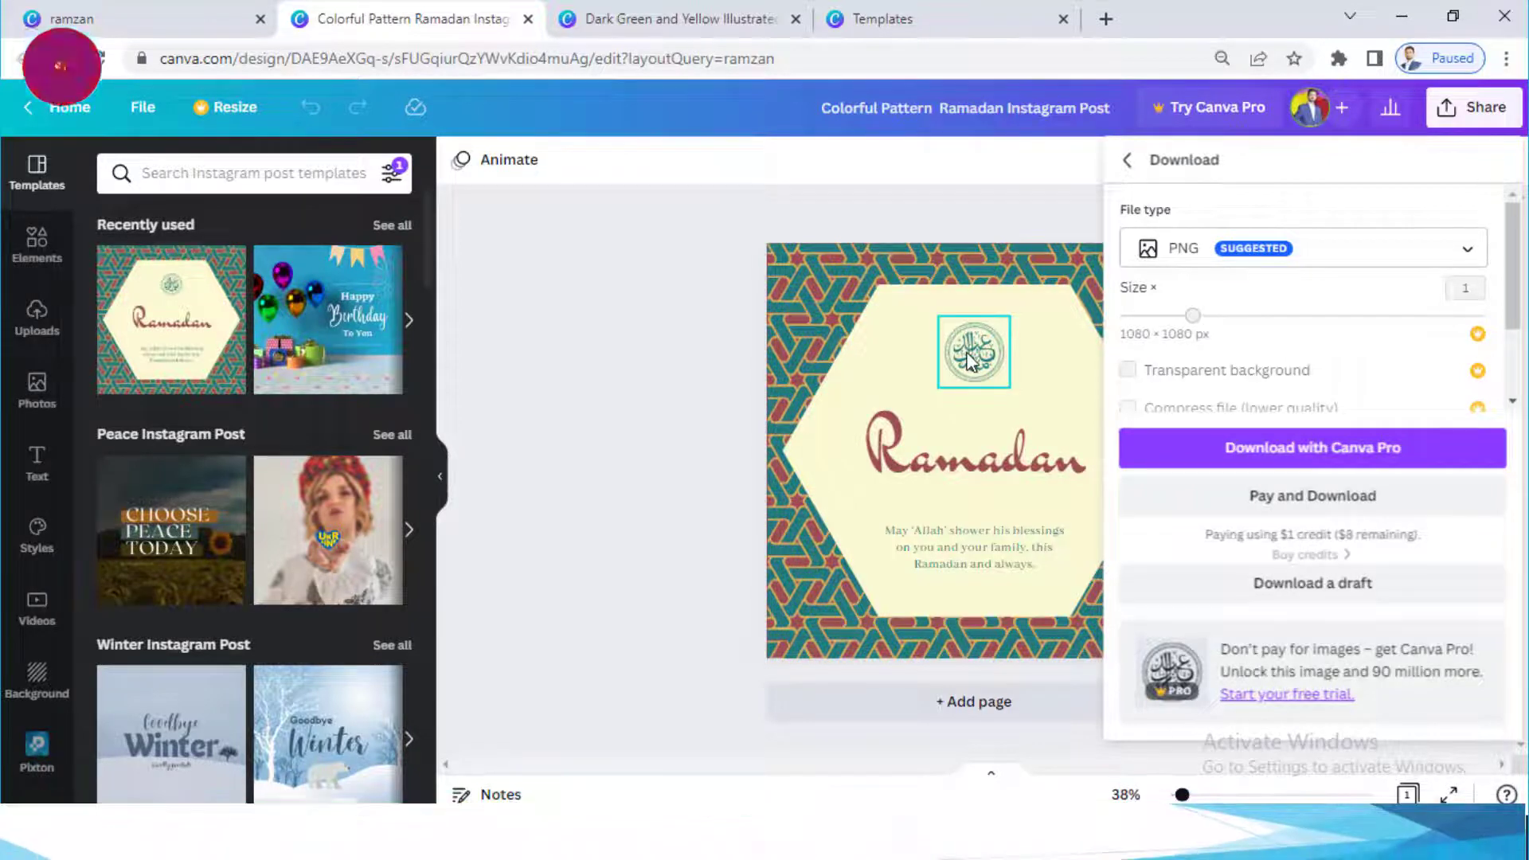
pyautogui.click(635, 320)
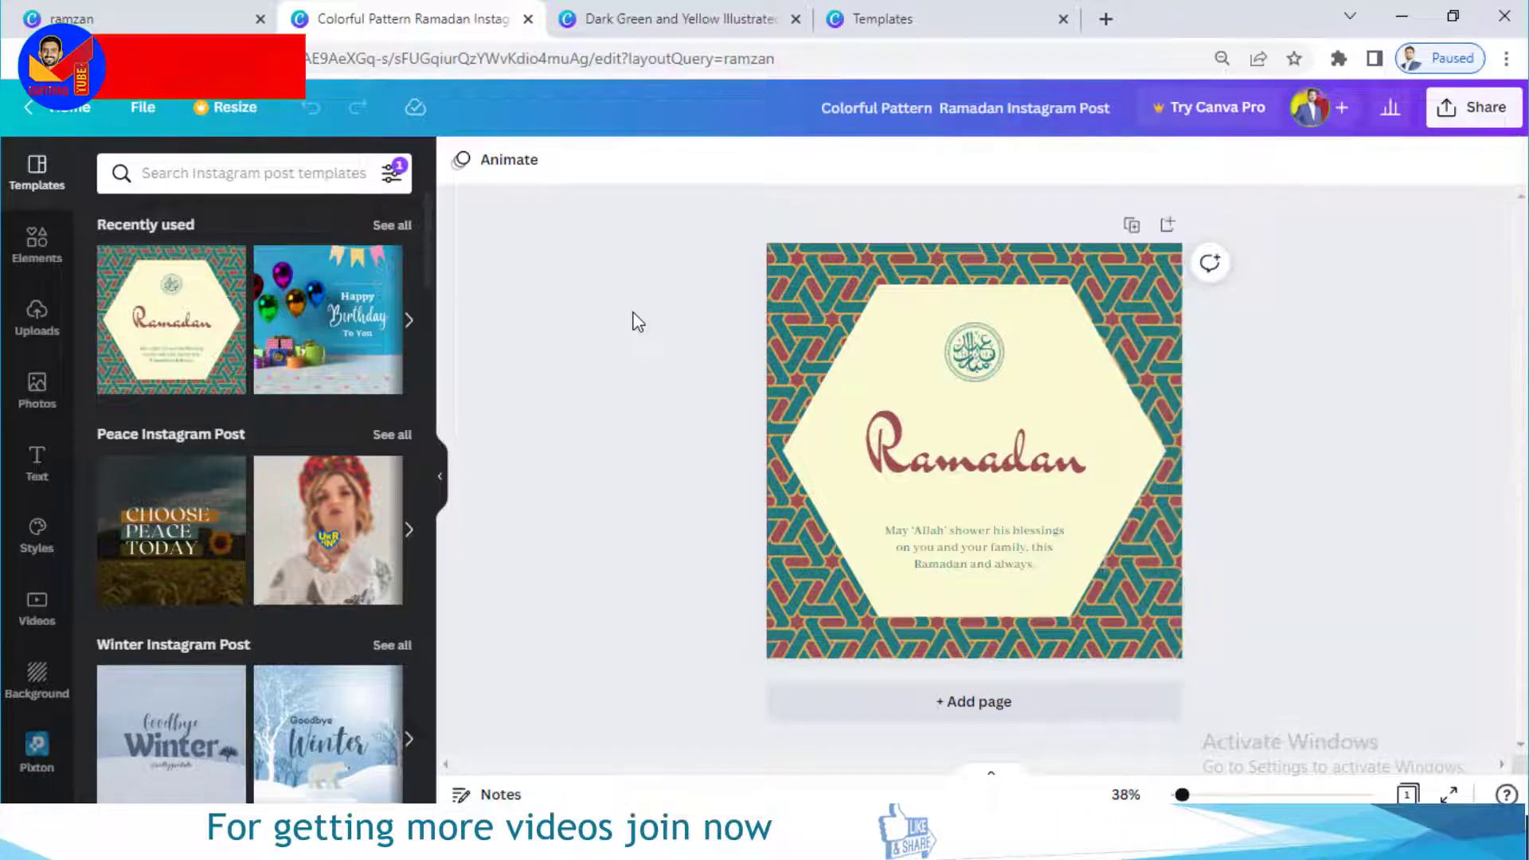
# Step: Replace the calligraphy emblem above the Ramadan title with the uploaded Islamic Haryanvi logo, scaled down to fit there
pyautogui.click(990, 351)
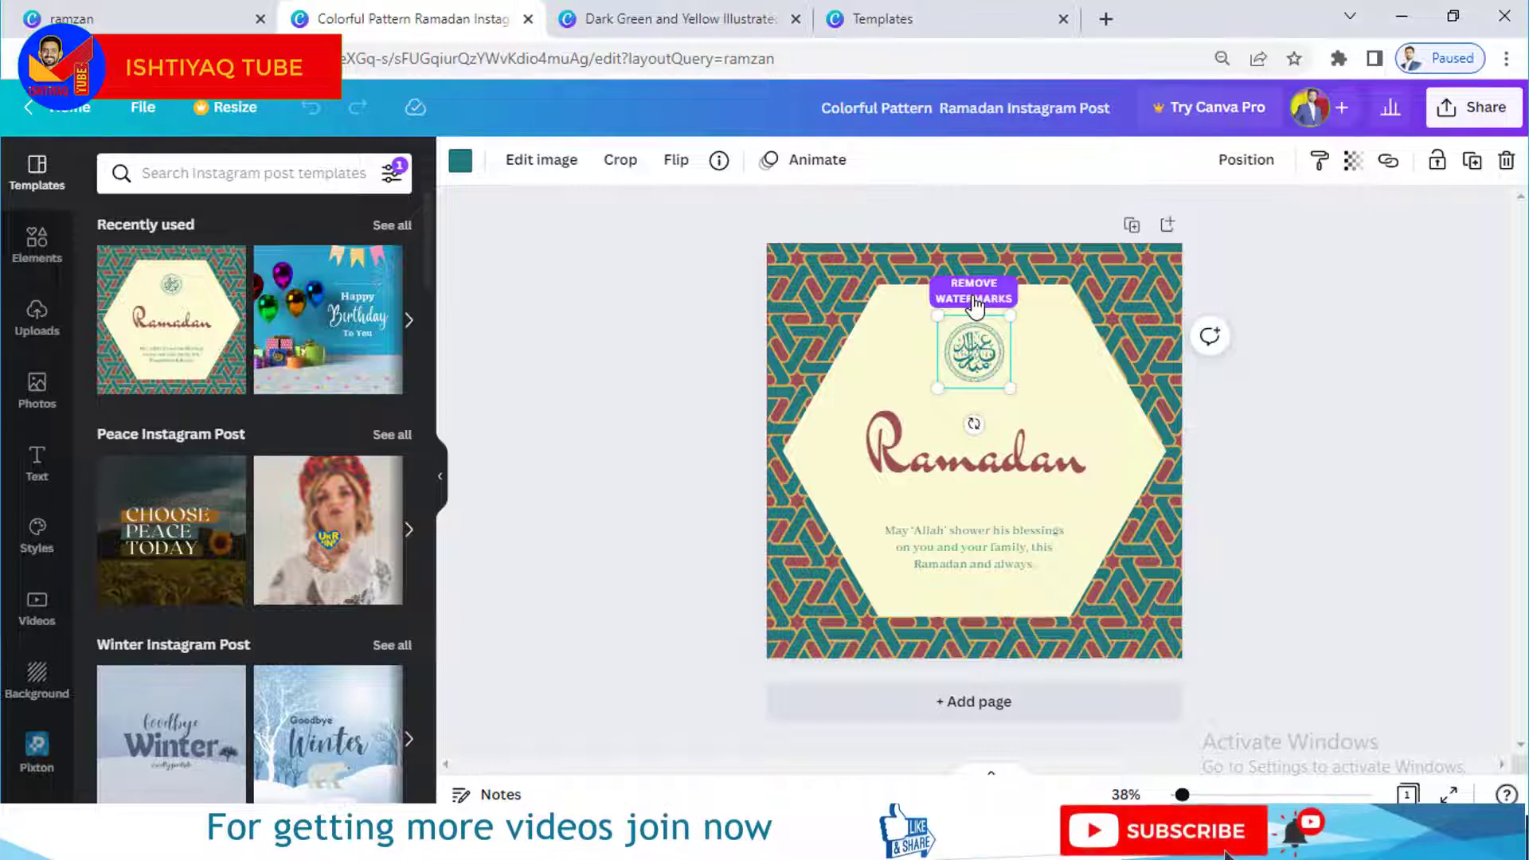
pyautogui.press('Delete')
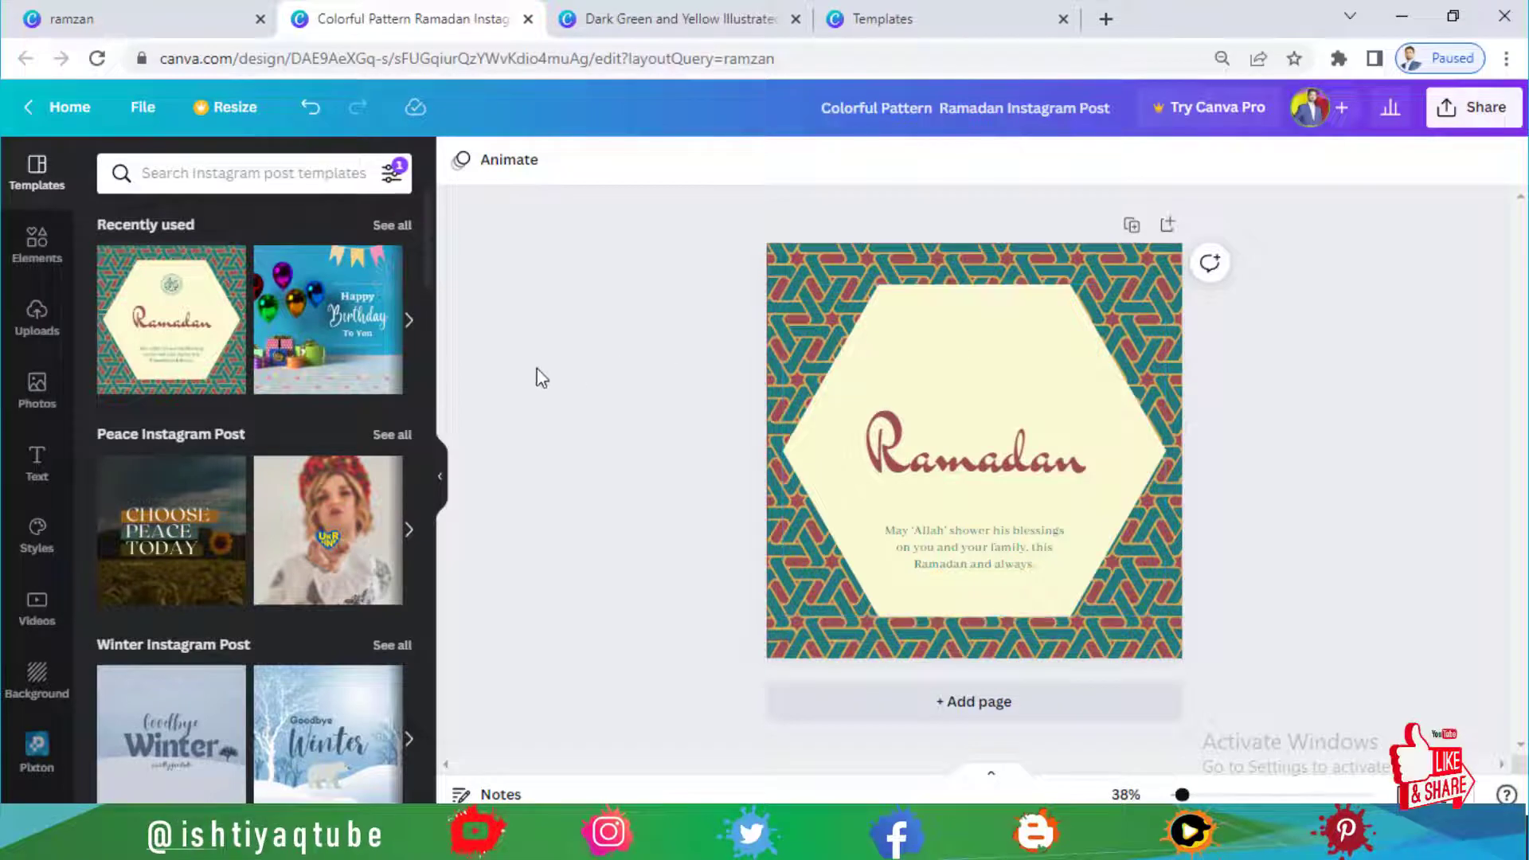
pyautogui.click(40, 323)
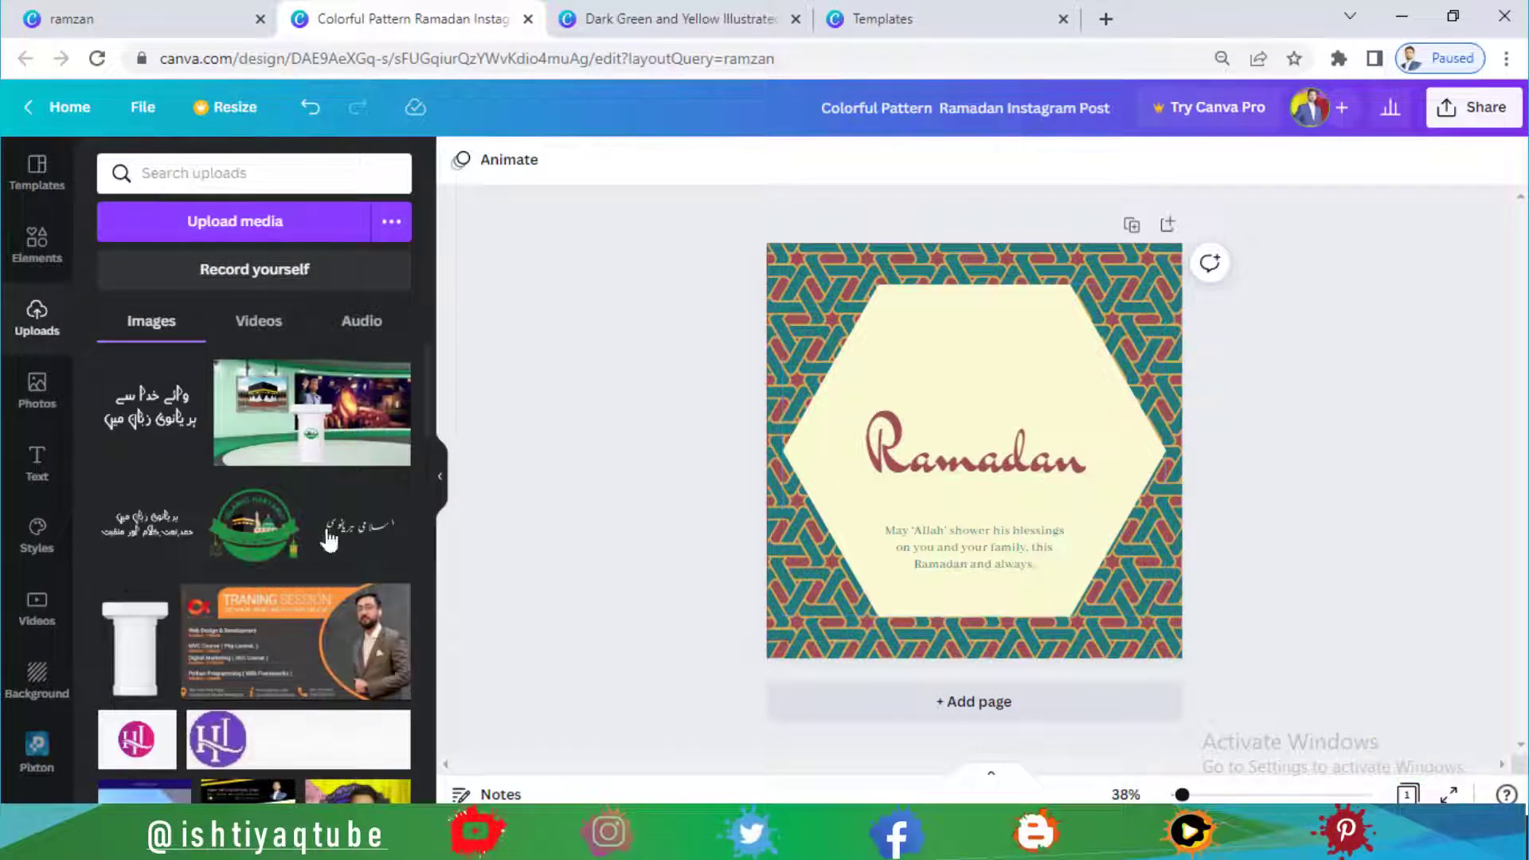
pyautogui.click(271, 544)
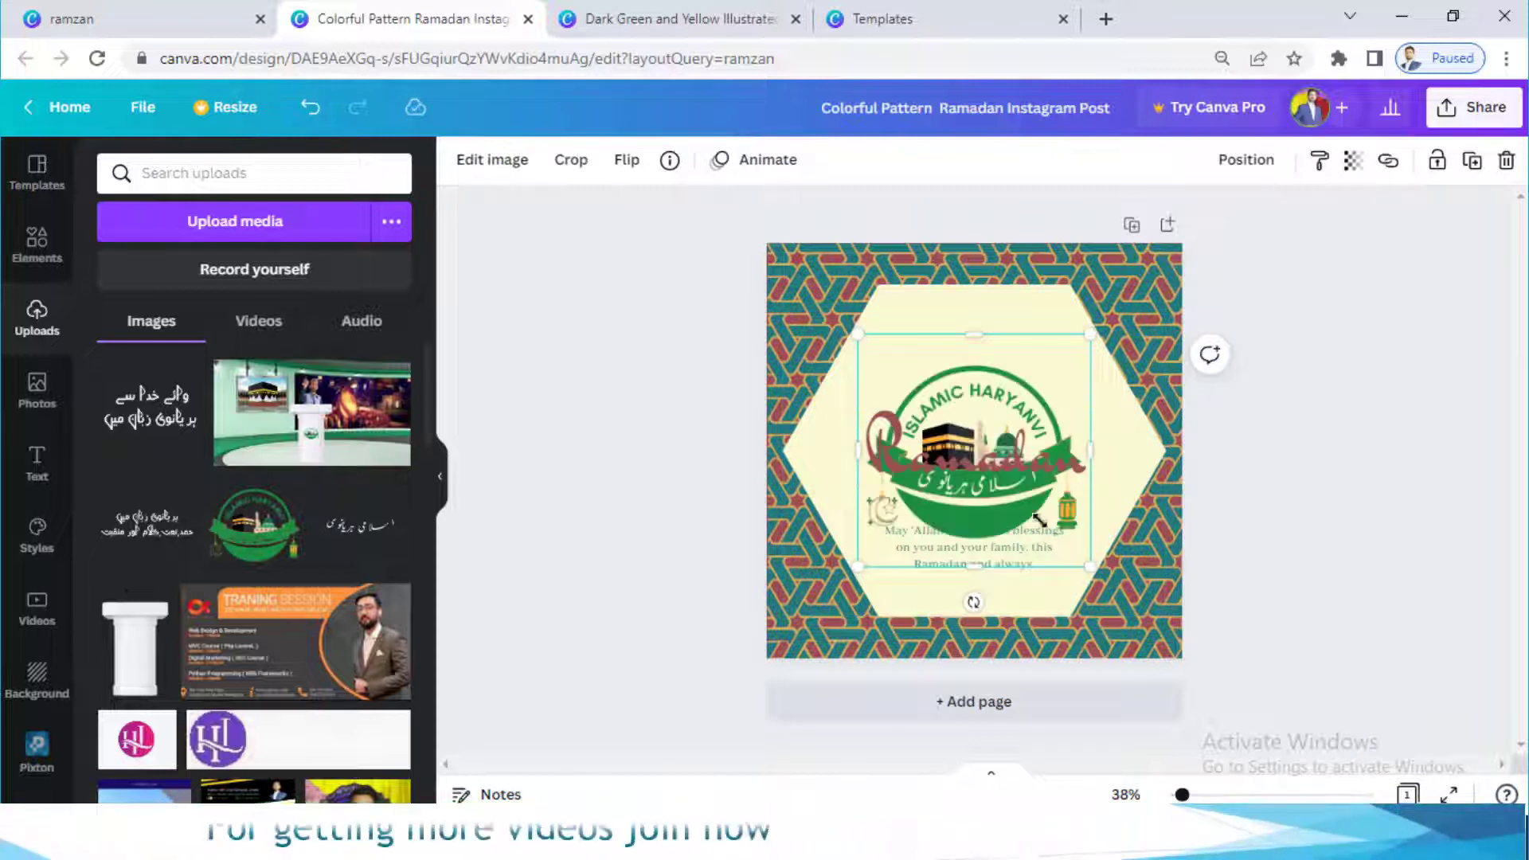
pyautogui.moveTo(1087, 565); pyautogui.dragTo(988, 483)
pyautogui.moveTo(933, 400); pyautogui.dragTo(980, 360)
# Step: Recolour the teal parts of the background pattern with the green taken from the logo
pyautogui.click(1115, 263)
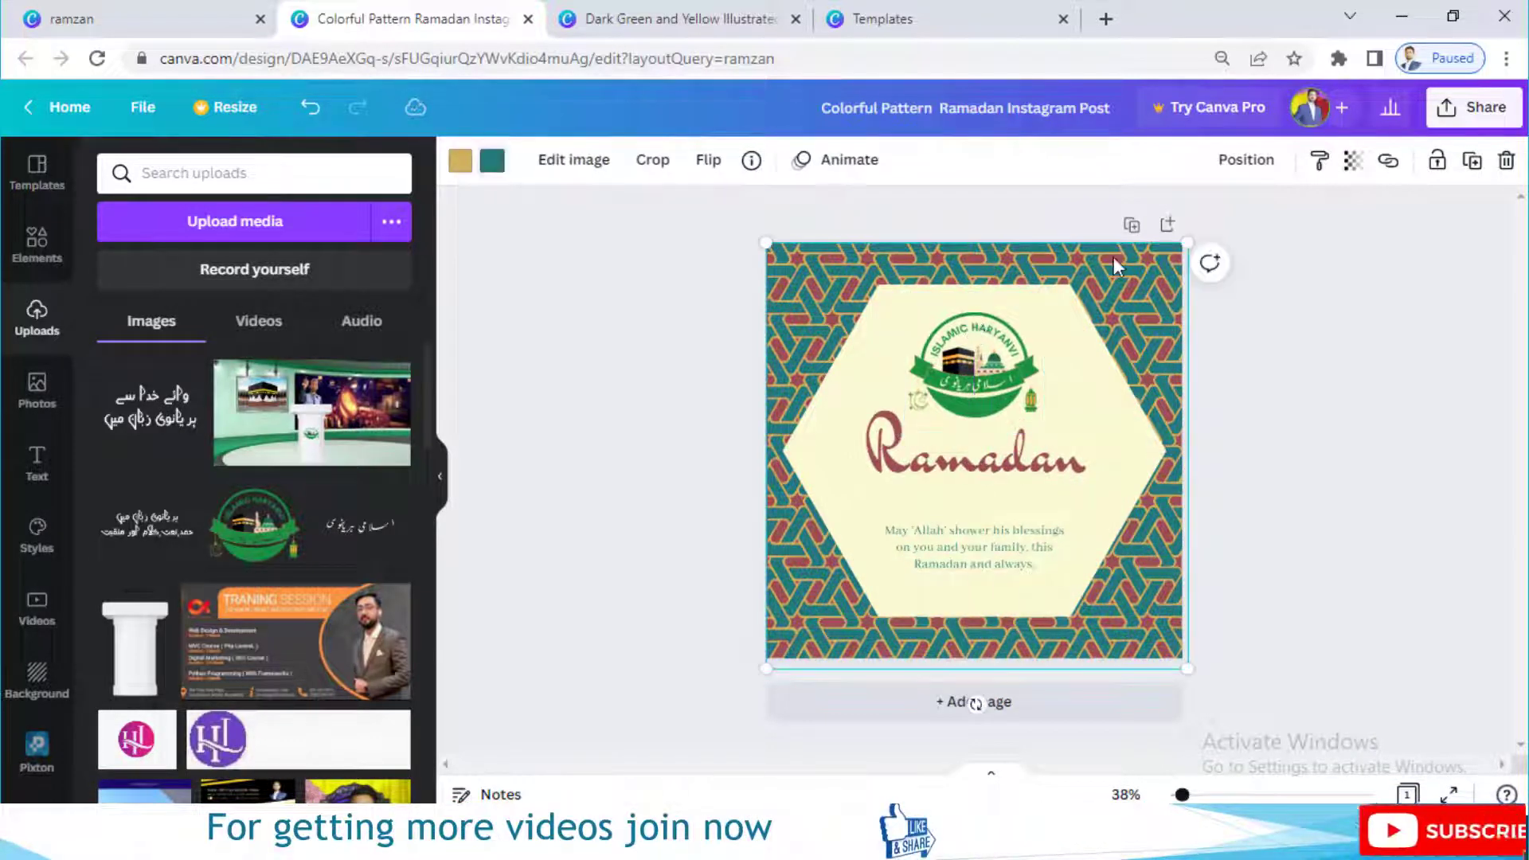
pyautogui.click(494, 162)
pyautogui.click(173, 529)
# Step: Recolour the Ramadan title in the logo's green and enlarge the blessing message below it to font size 36.2
pyautogui.click(856, 482)
pyautogui.click(766, 160)
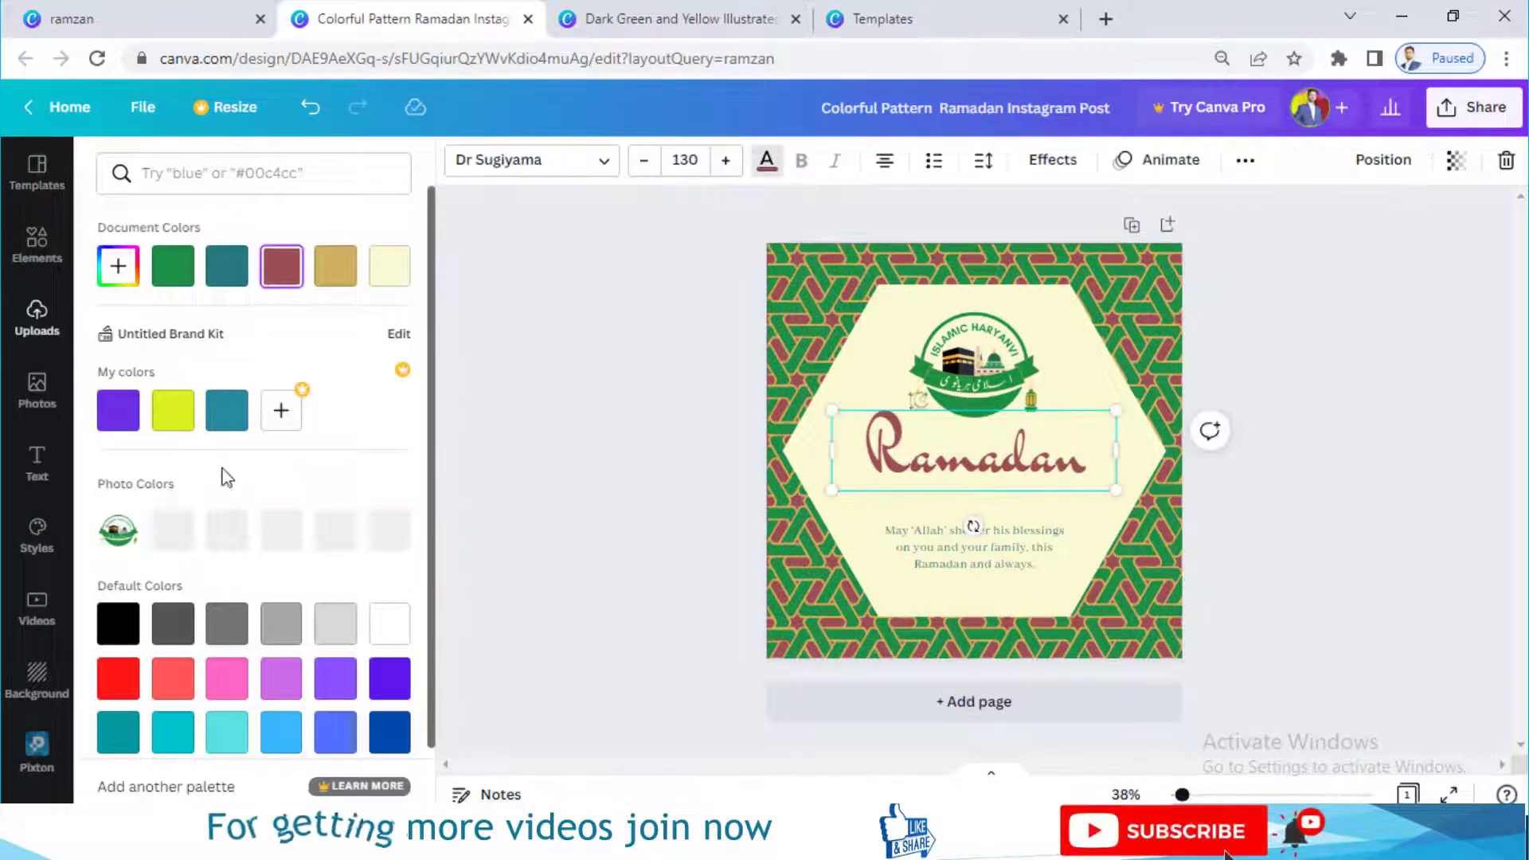
pyautogui.click(170, 534)
pyautogui.click(979, 550)
pyautogui.moveTo(891, 526); pyautogui.dragTo(840, 498)
# Step: Download the finished Ramadan Instagram post as a PNG at 1080 × 1080 px
pyautogui.click(1465, 108)
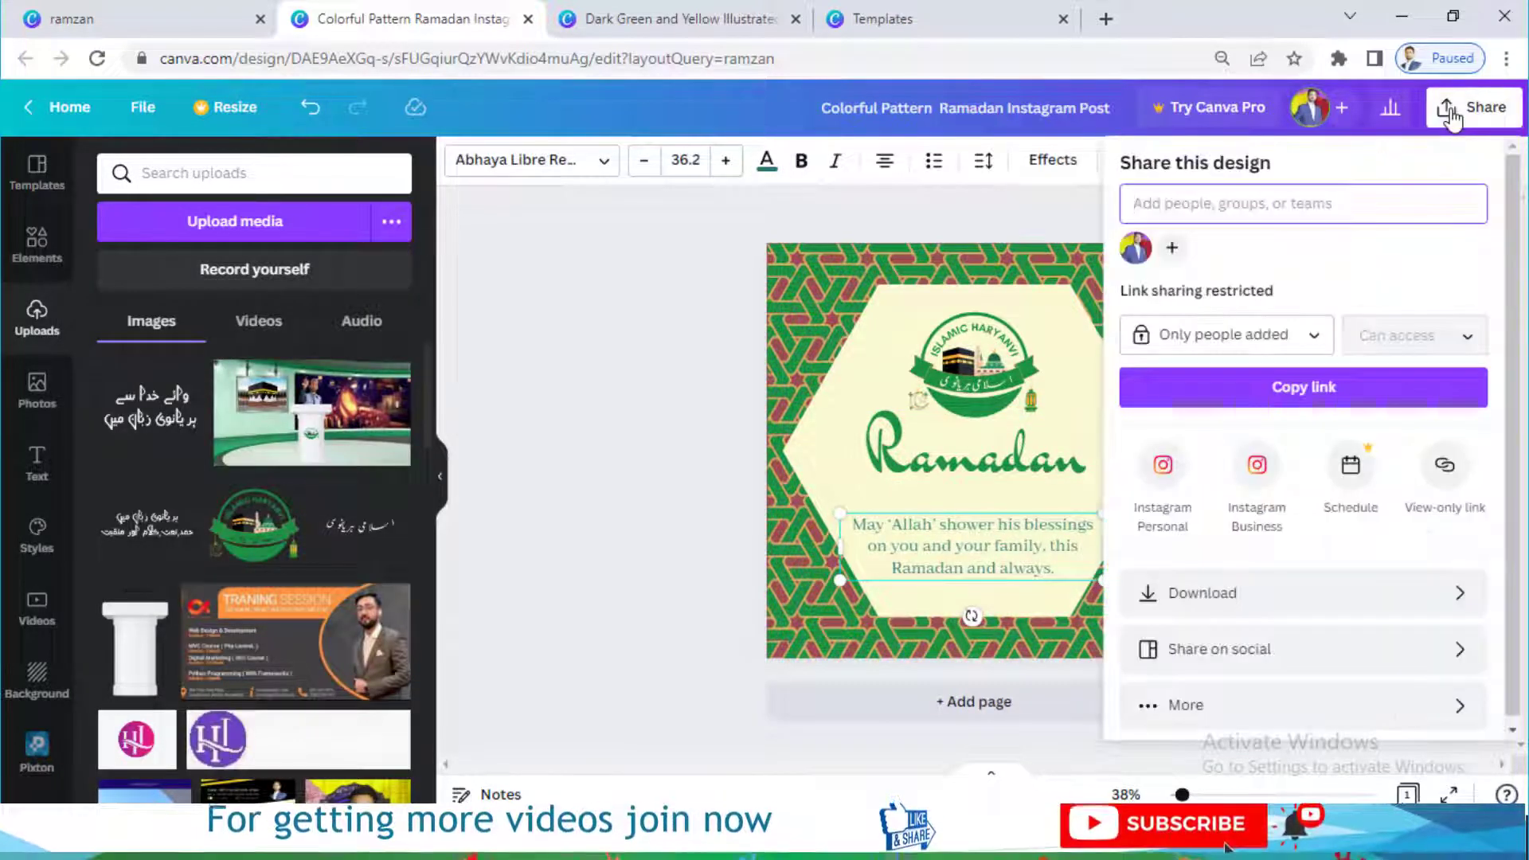
pyautogui.click(1279, 611)
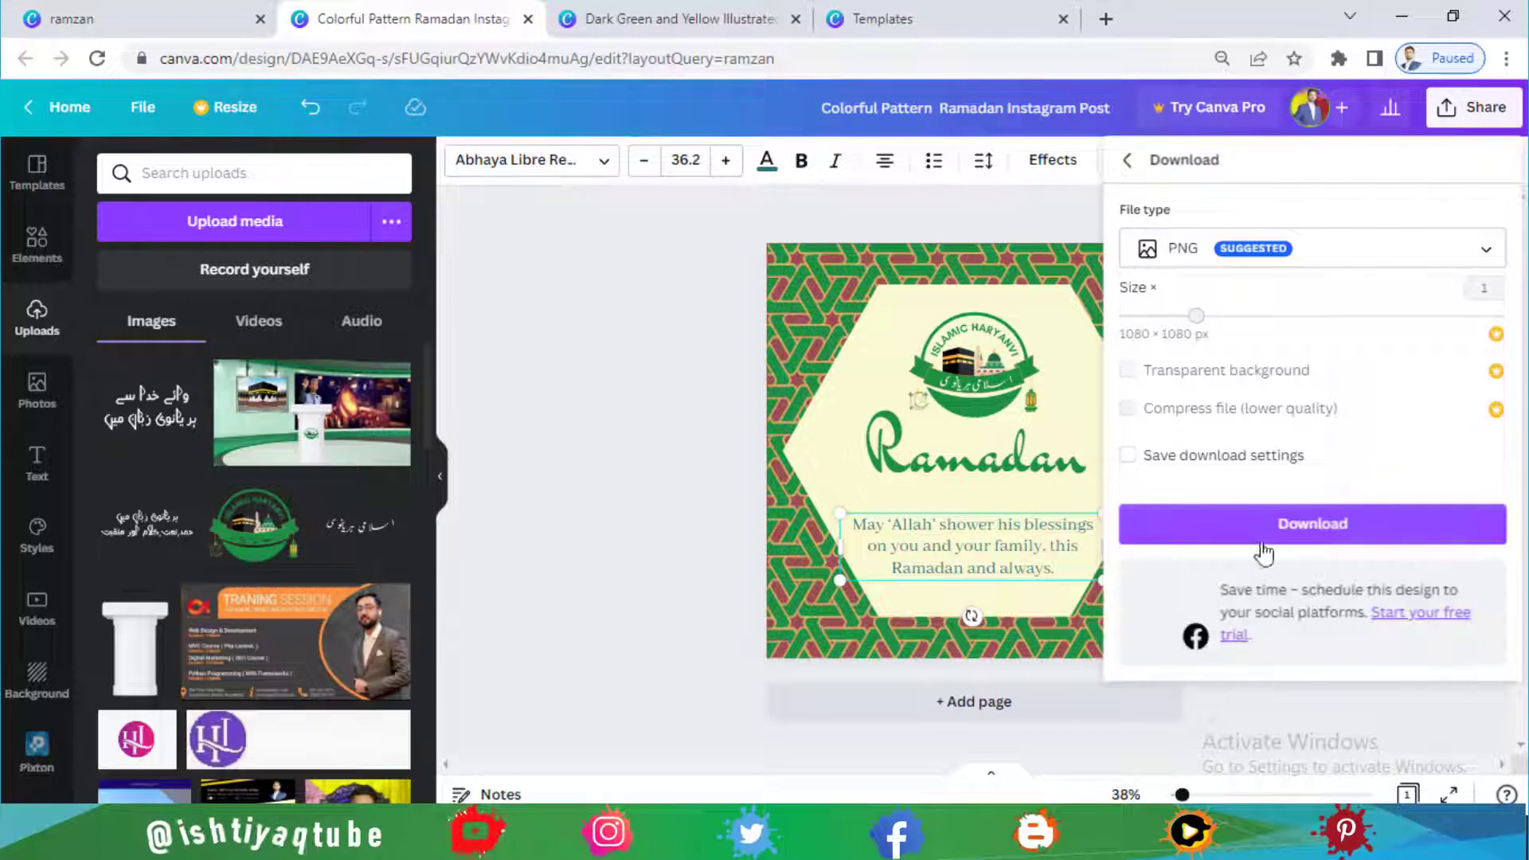
pyautogui.click(1280, 531)
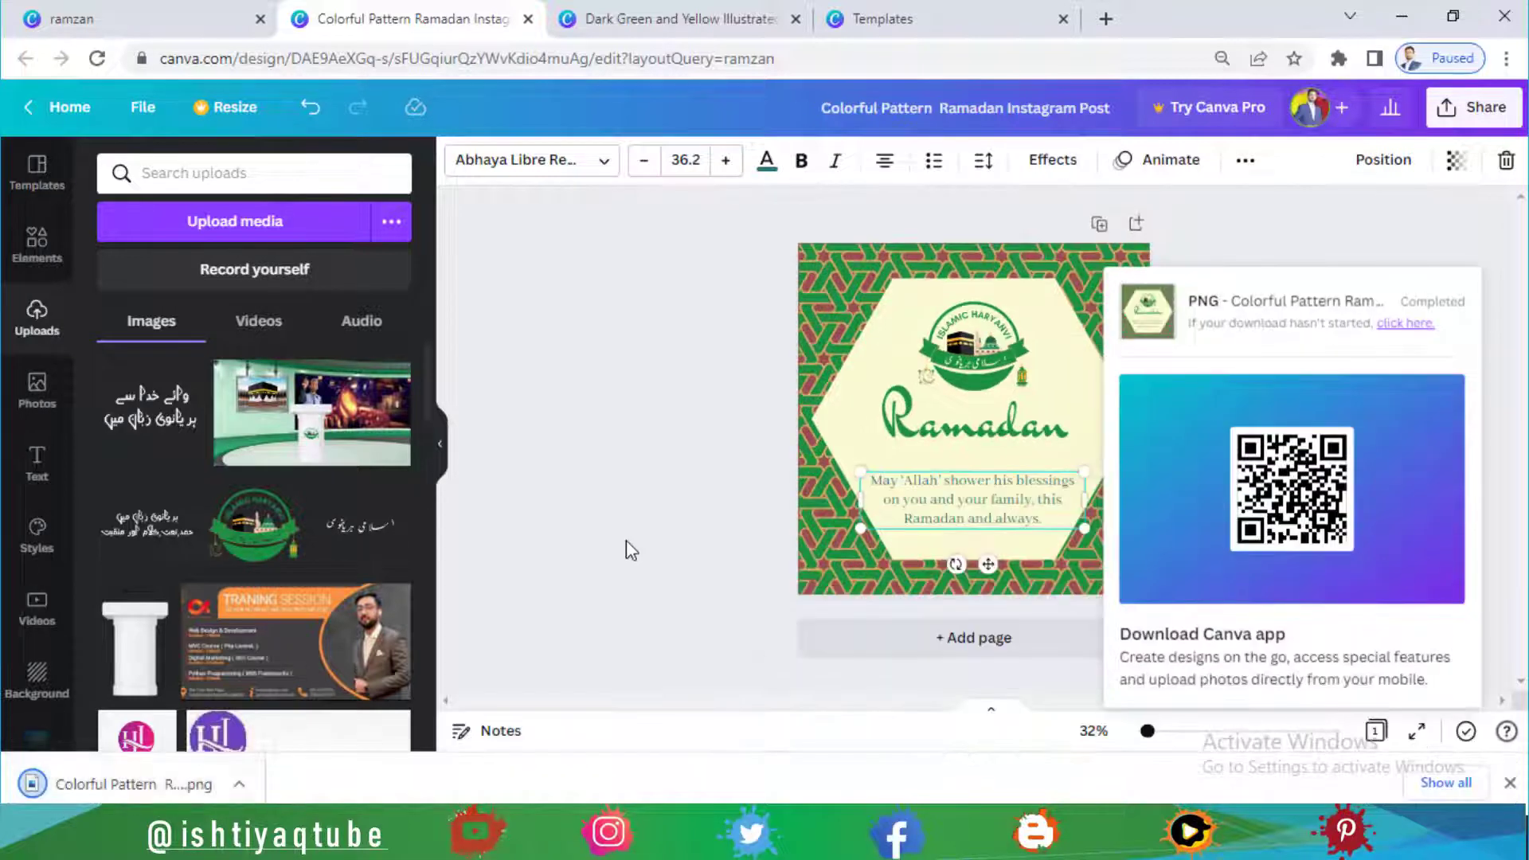
pyautogui.click(679, 453)
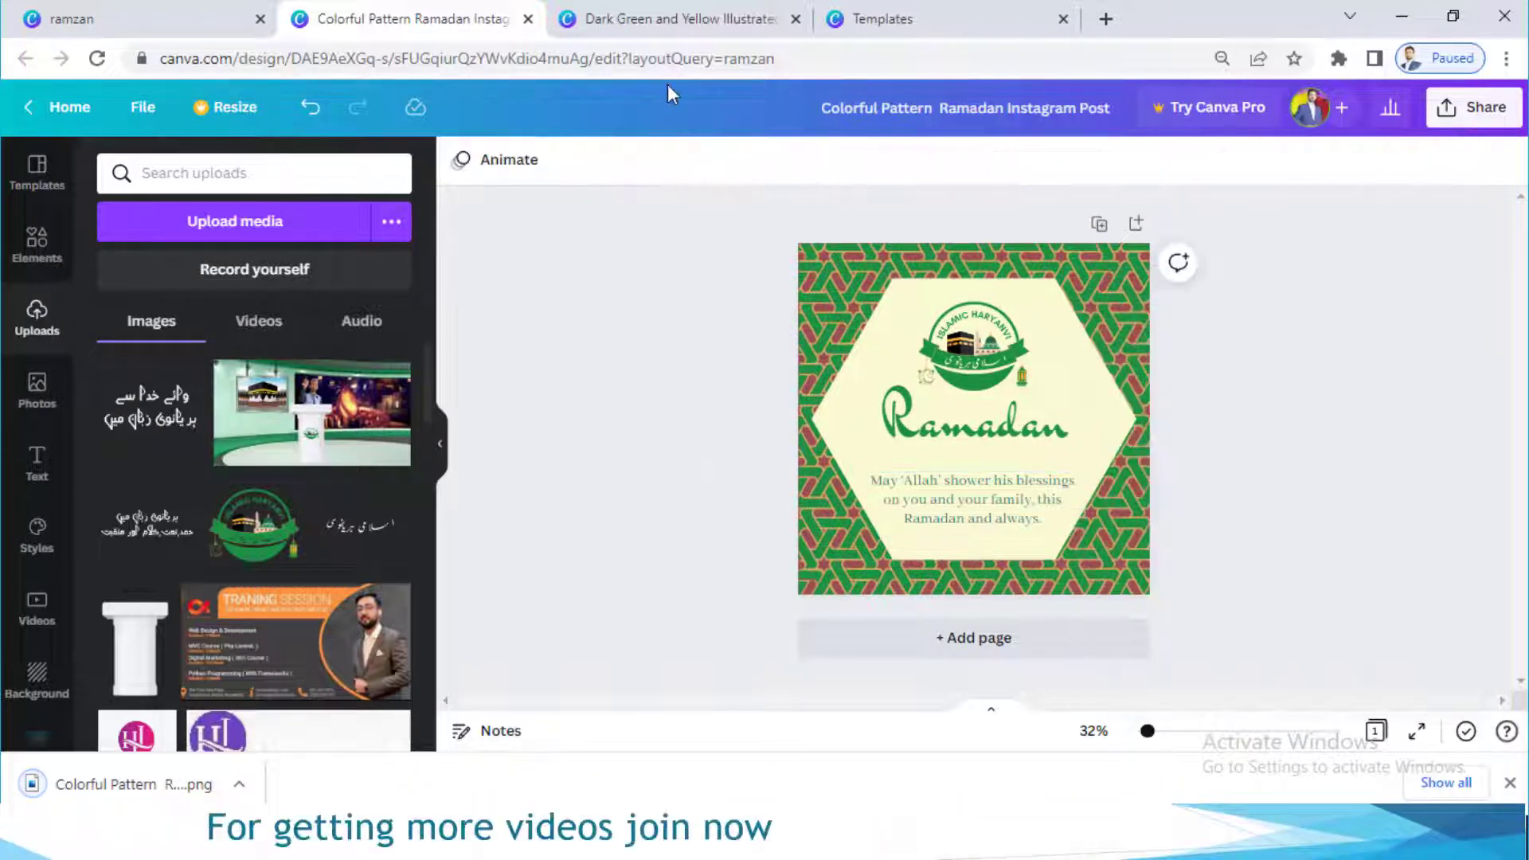
# Step: Capture the Purple & Gold Ramadan Kareem Greeting template preview as a rectangular snip with Snipping Tool
pyautogui.click(911, 26)
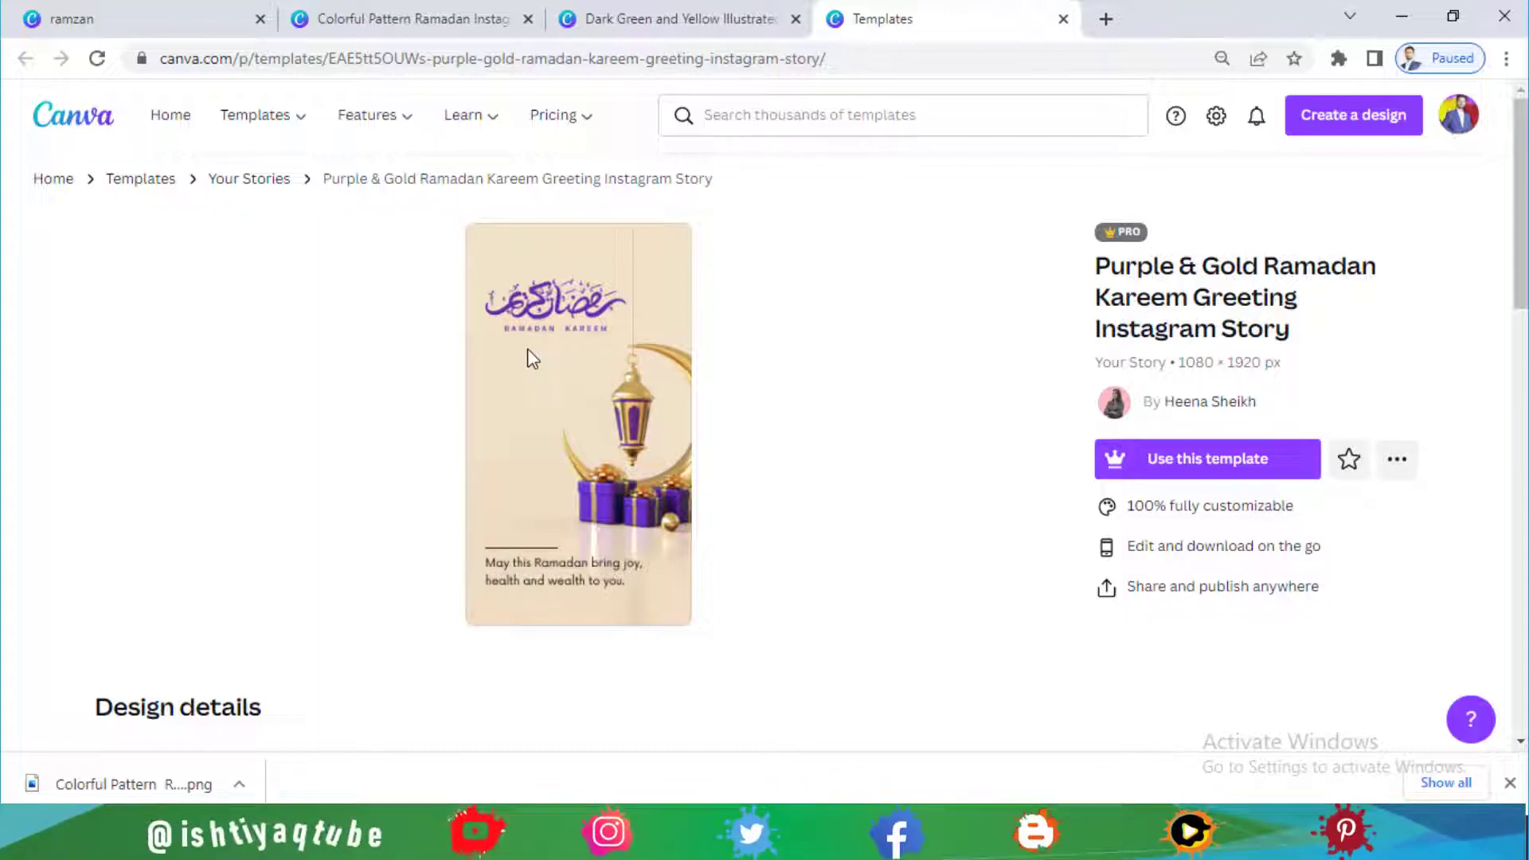
pyautogui.press('super')
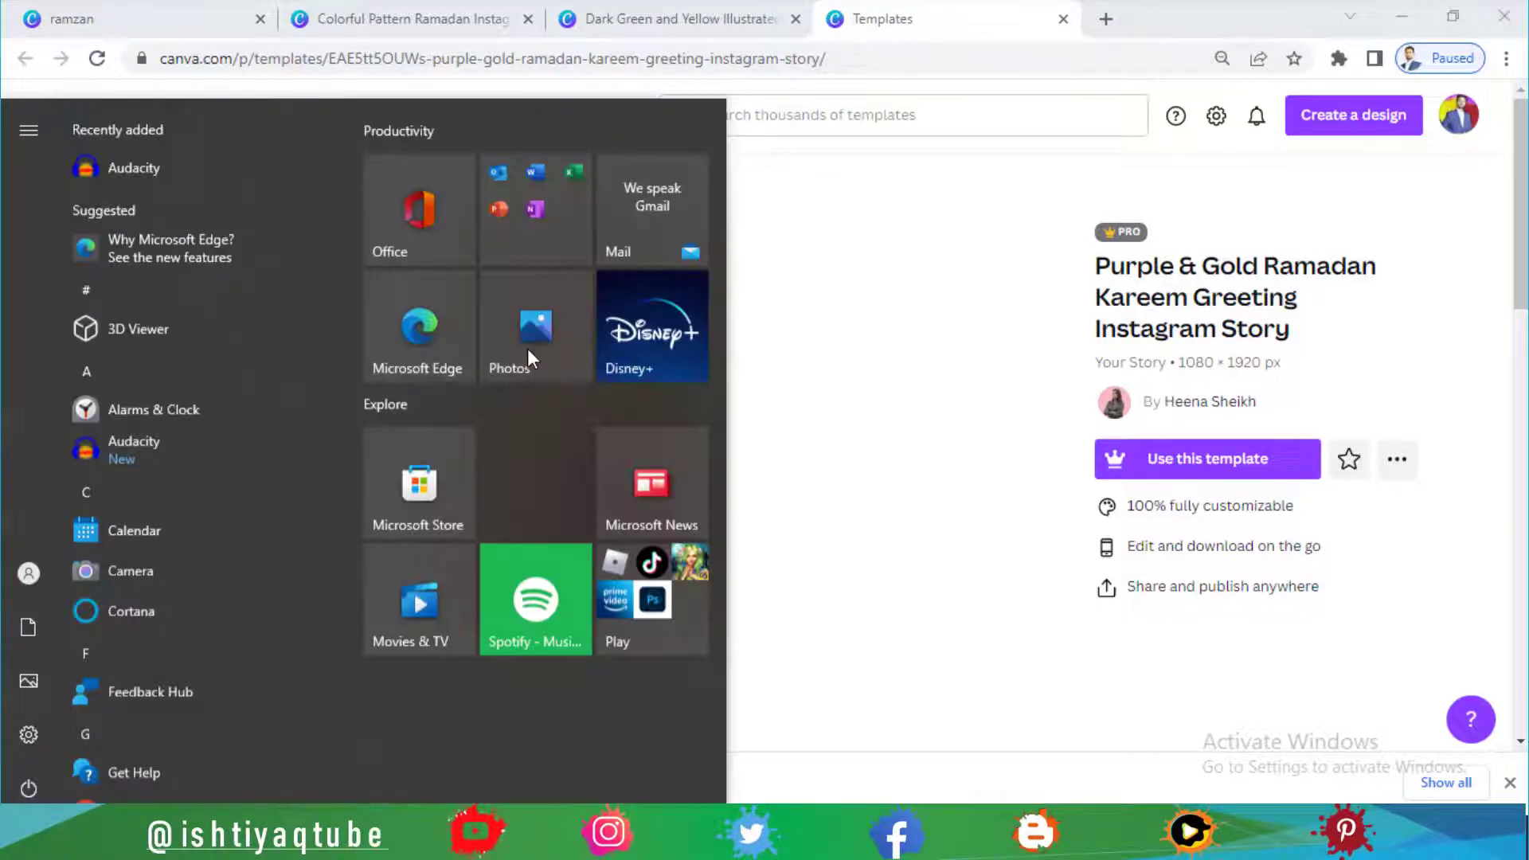
pyautogui.click(527, 347)
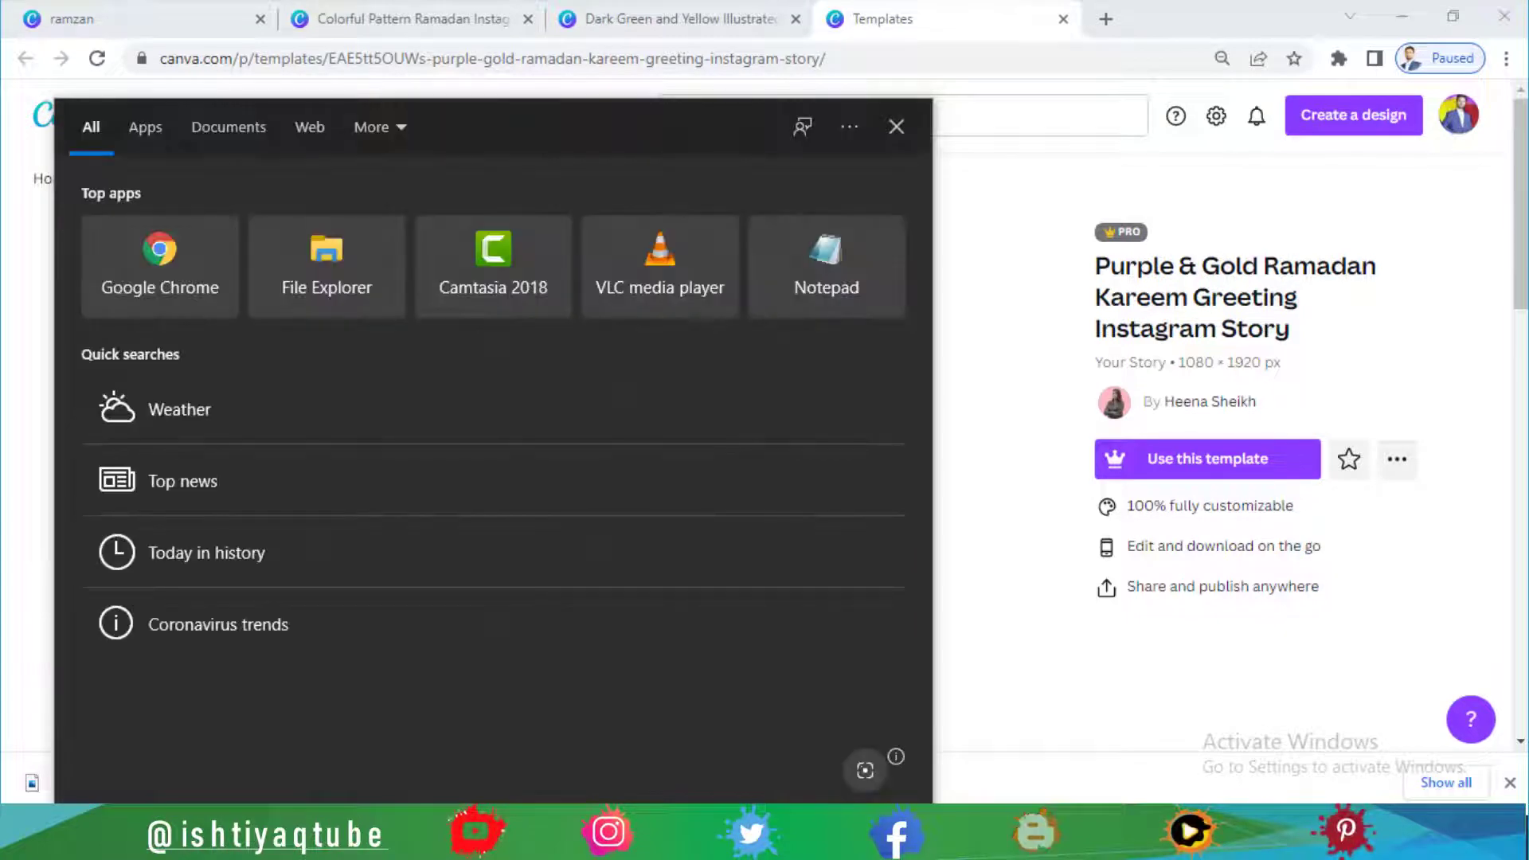
pyautogui.write('snip')
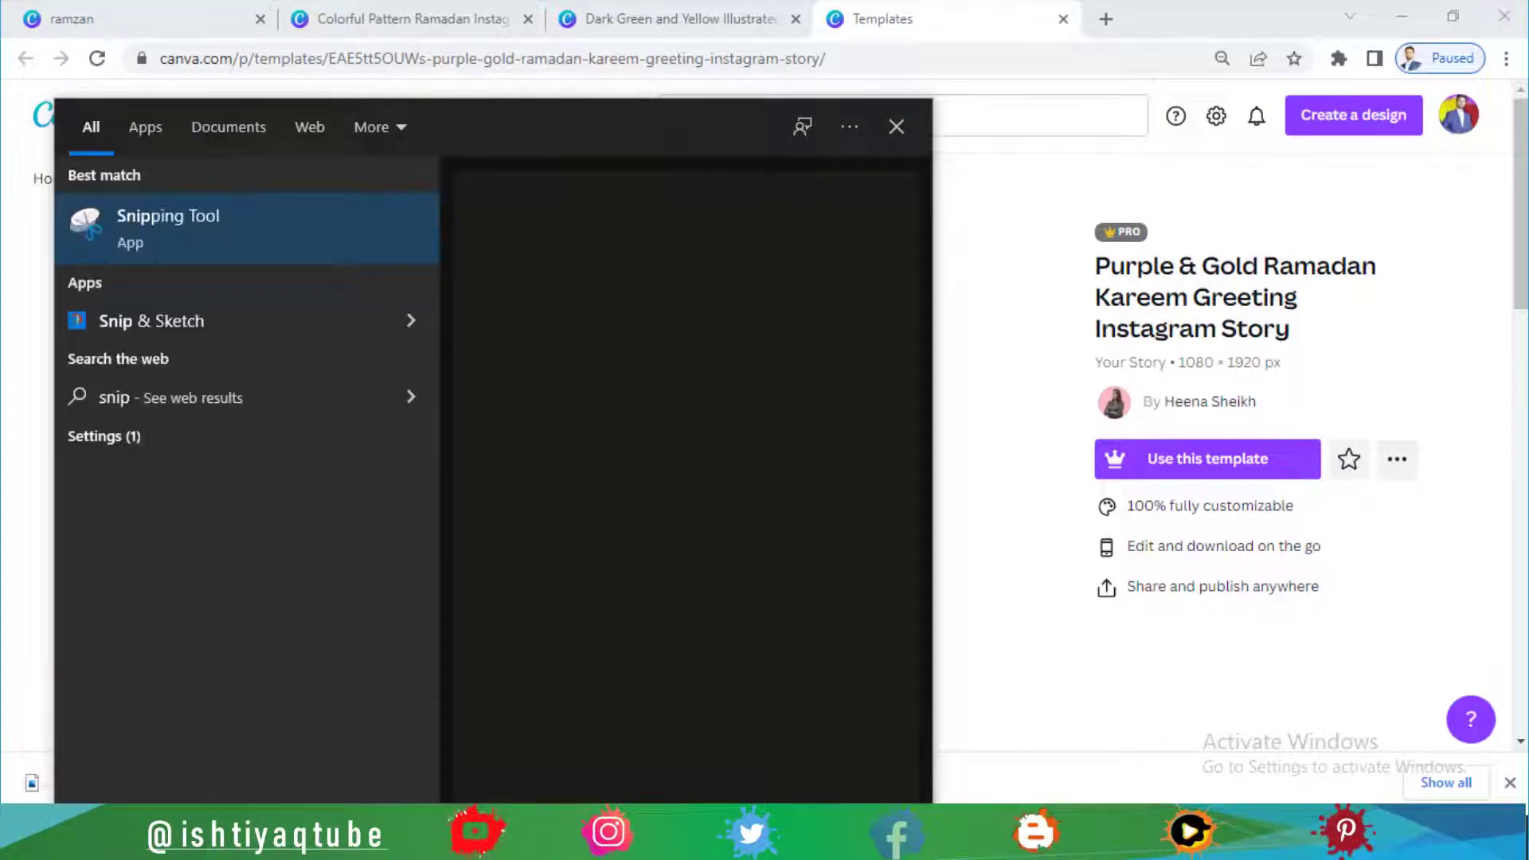
pyautogui.click(221, 228)
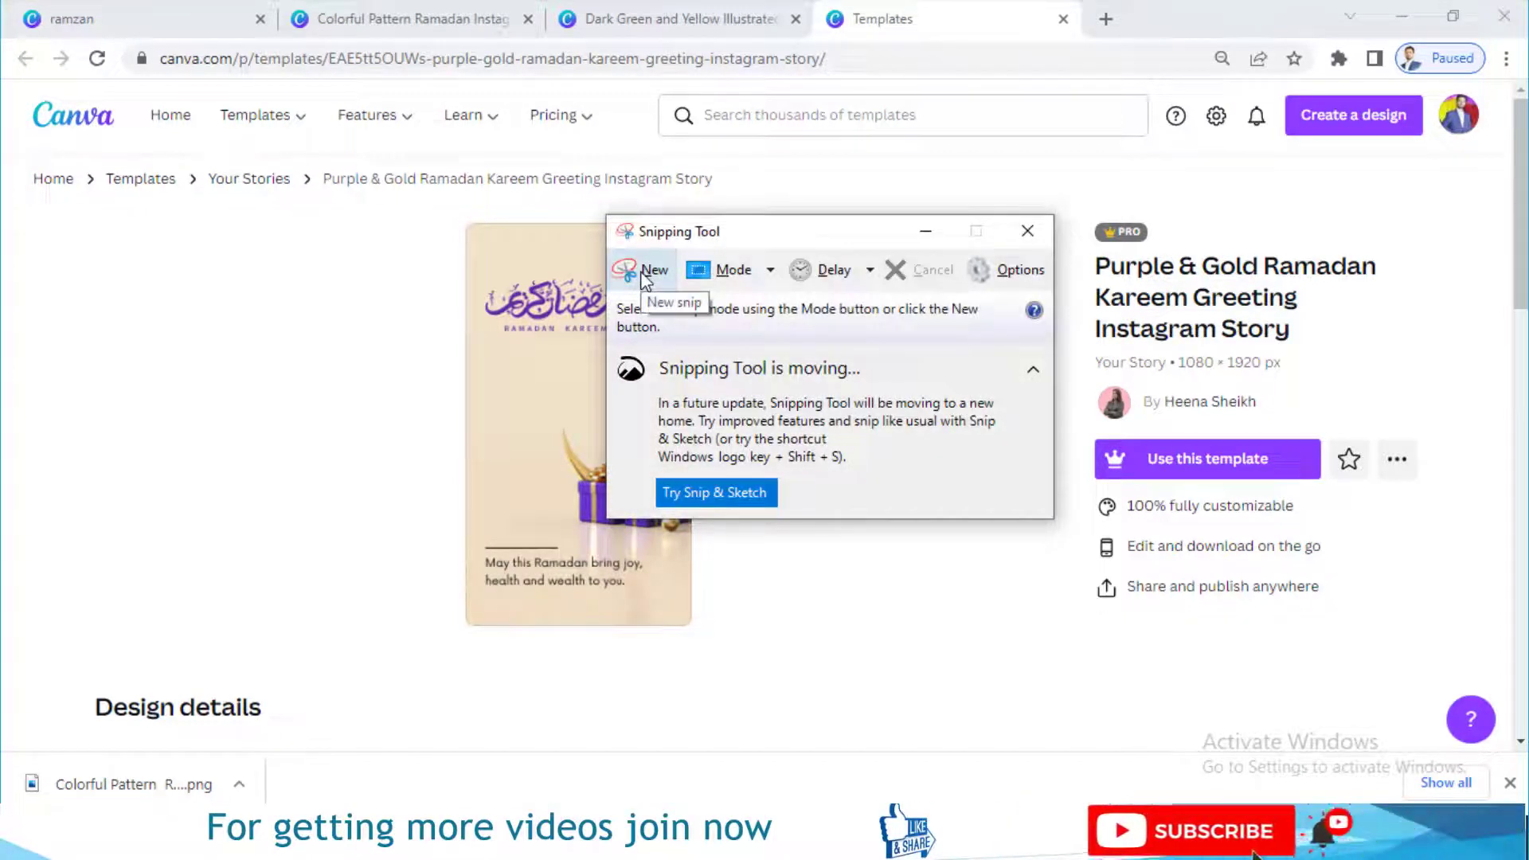
pyautogui.click(637, 269)
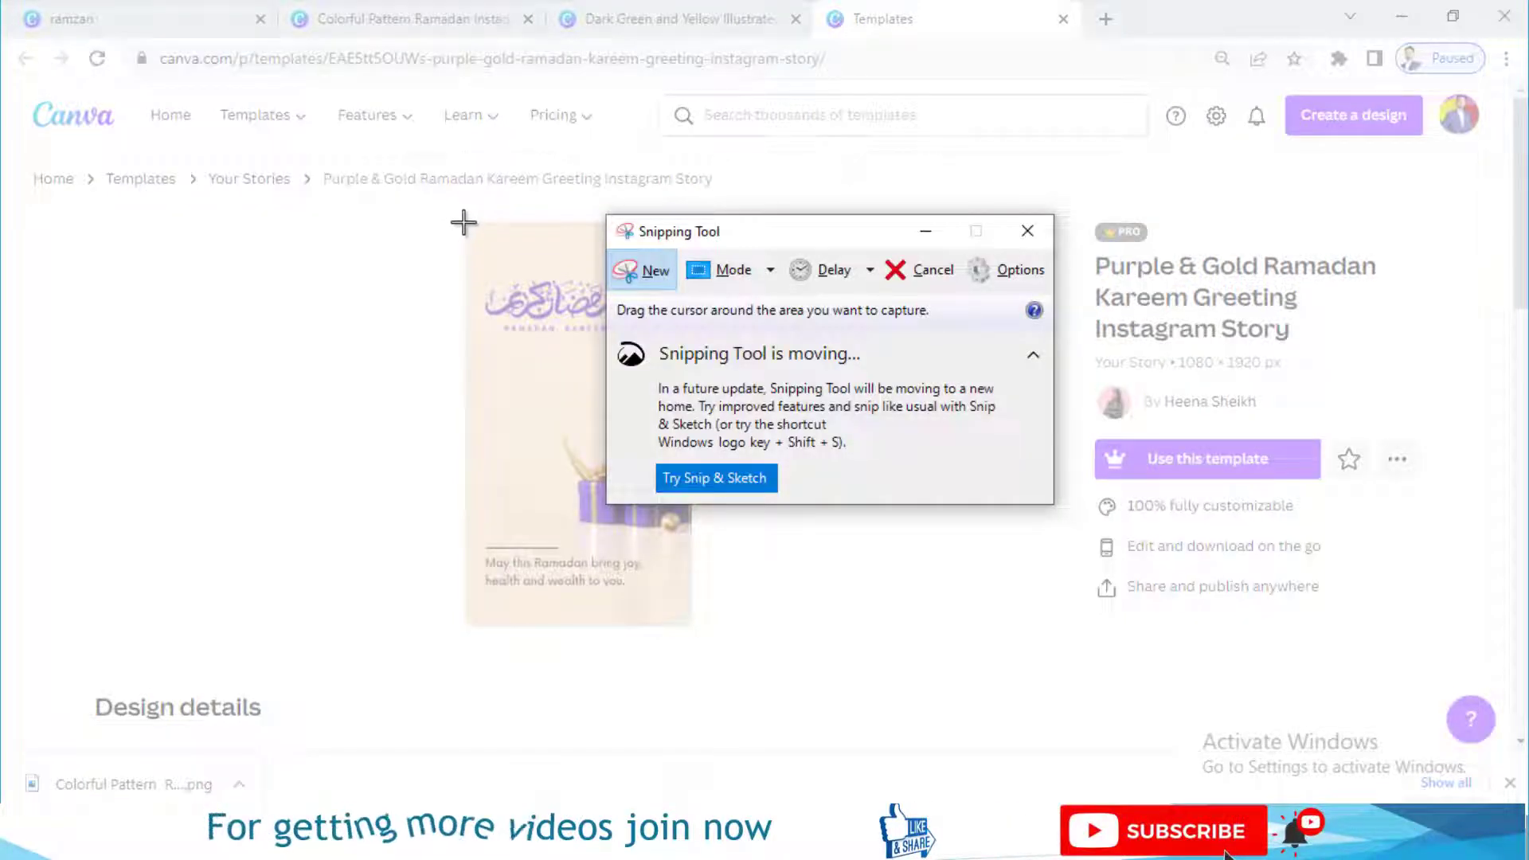
pyautogui.moveTo(463, 222); pyautogui.dragTo(694, 627)
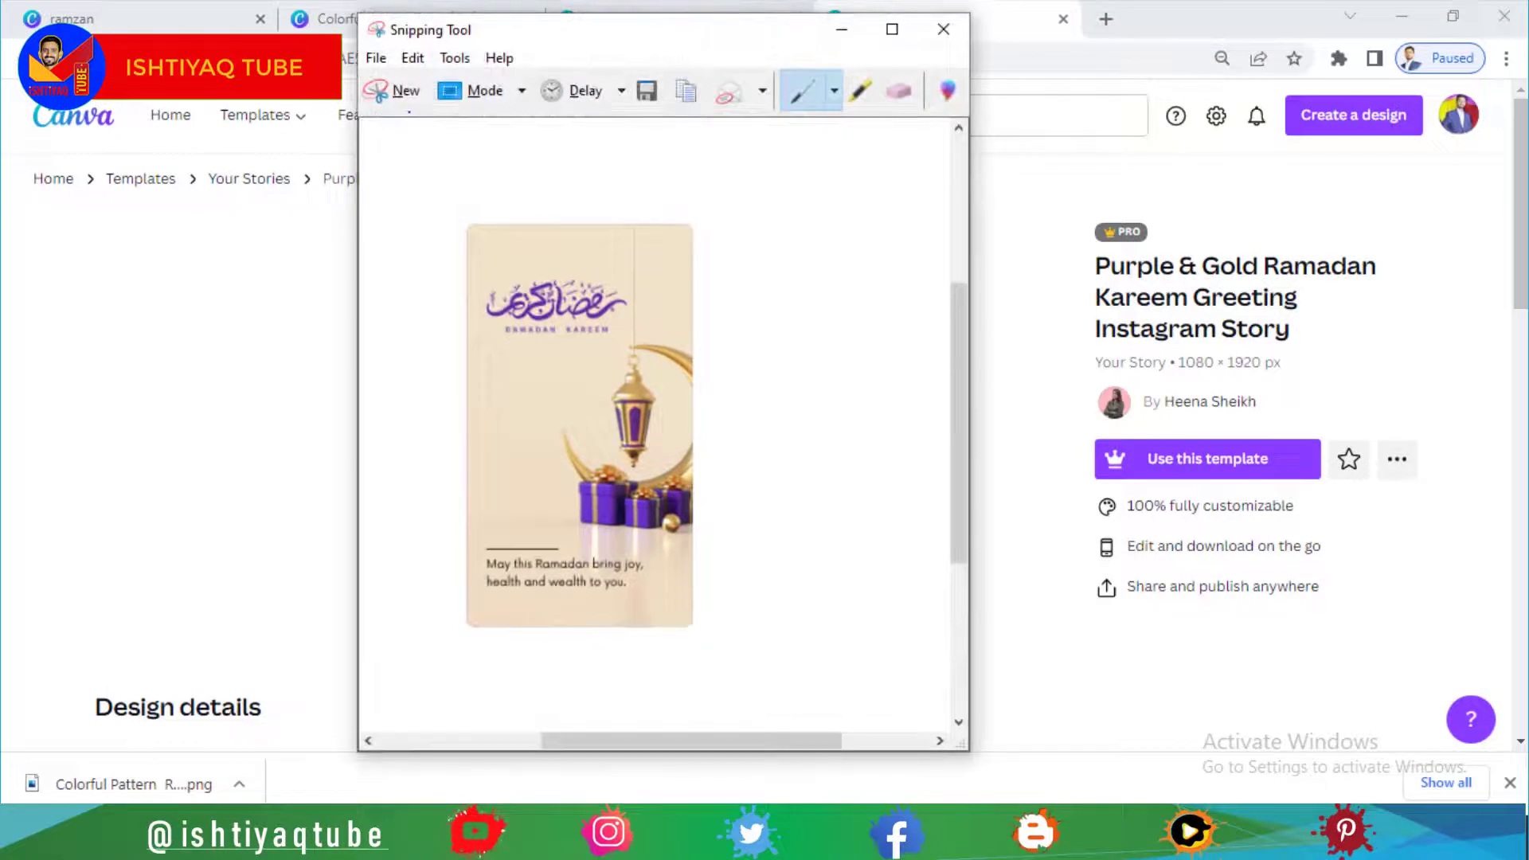
# Step: Save the snip to the Desktop as the PNG file Capture1 and close Snipping Tool
pyautogui.click(376, 58)
pyautogui.click(436, 108)
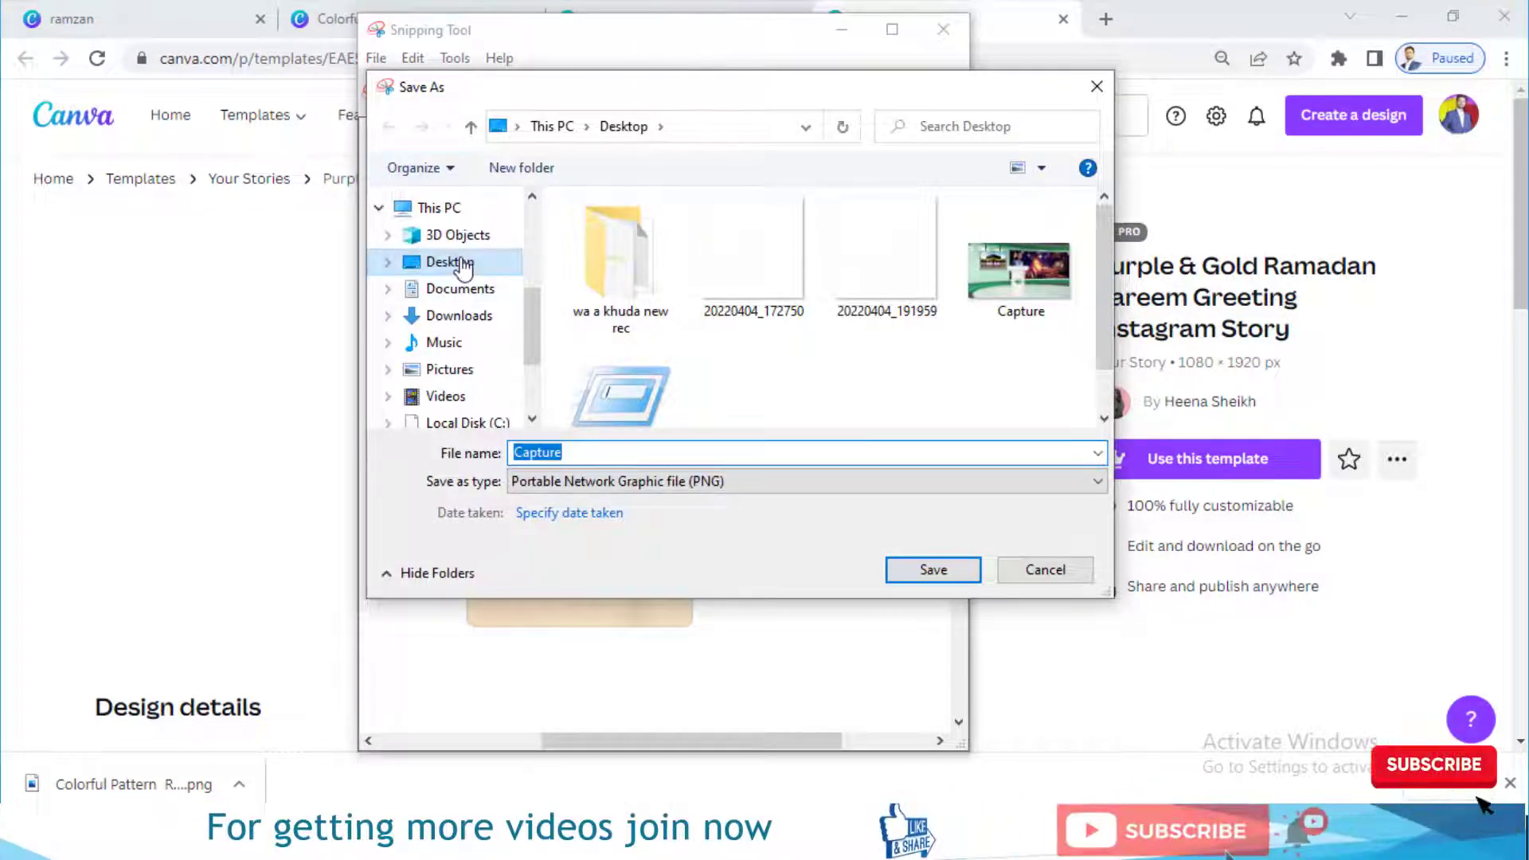
pyautogui.click(744, 451)
pyautogui.write('1')
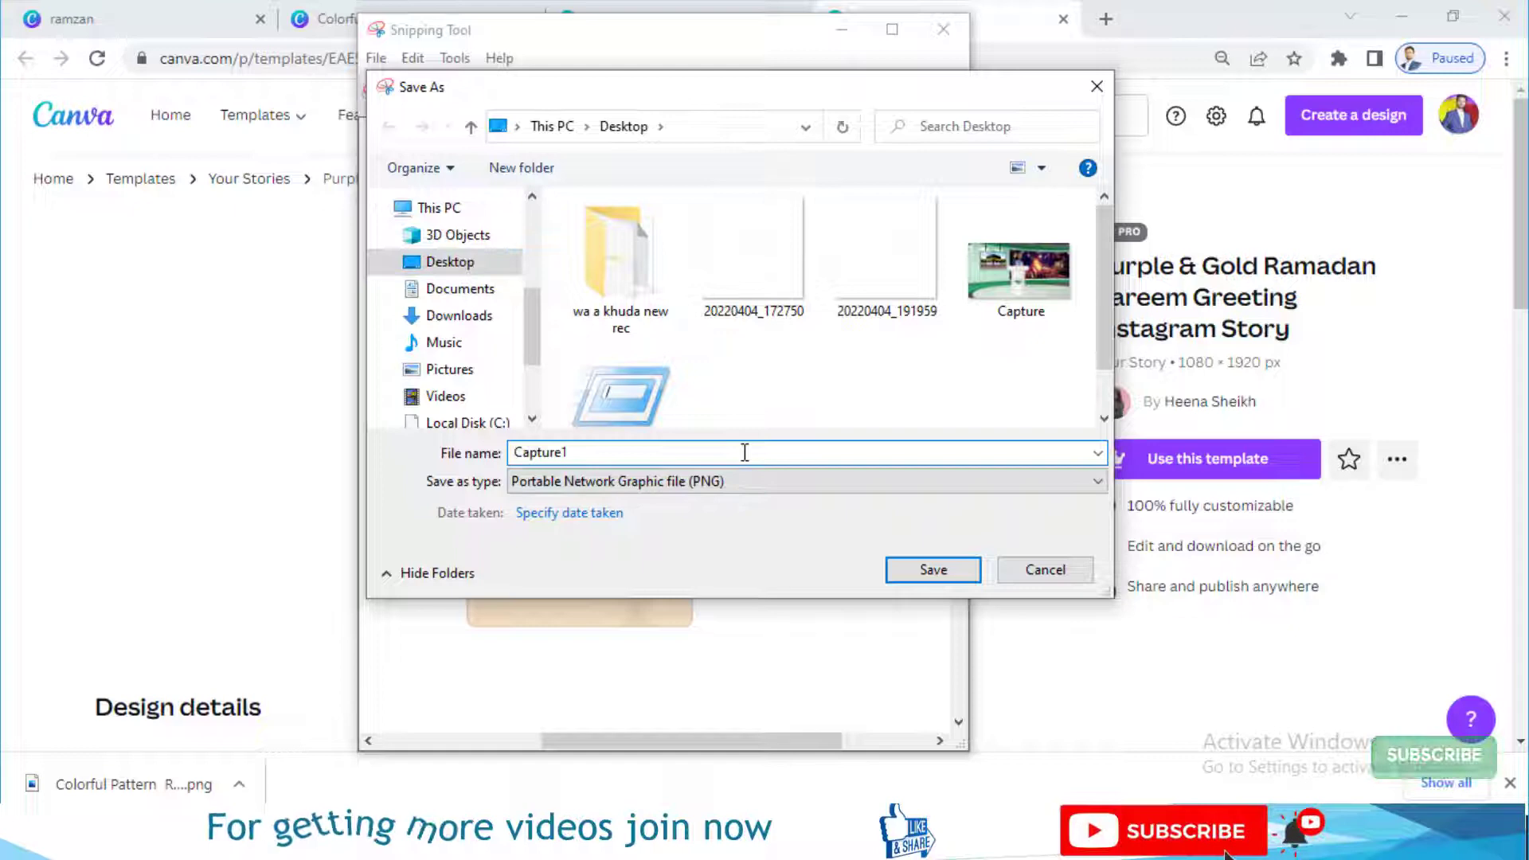
pyautogui.click(932, 570)
pyautogui.click(944, 31)
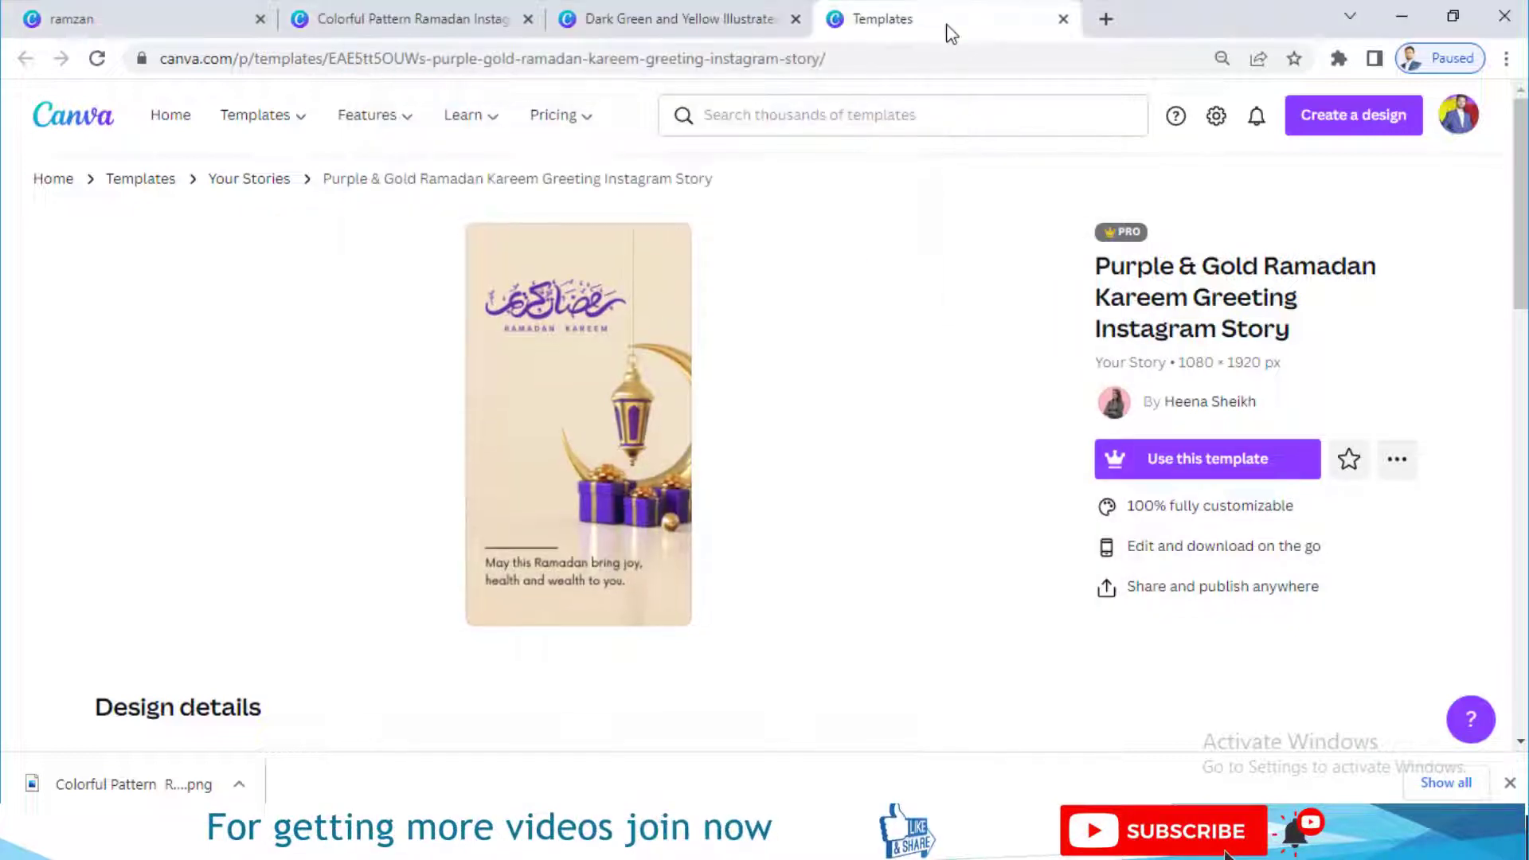
# Step: Close the Pro template page, add a second page to the green Ramadan story, and fill it with the Capture1 image from the desktop
pyautogui.click(1063, 19)
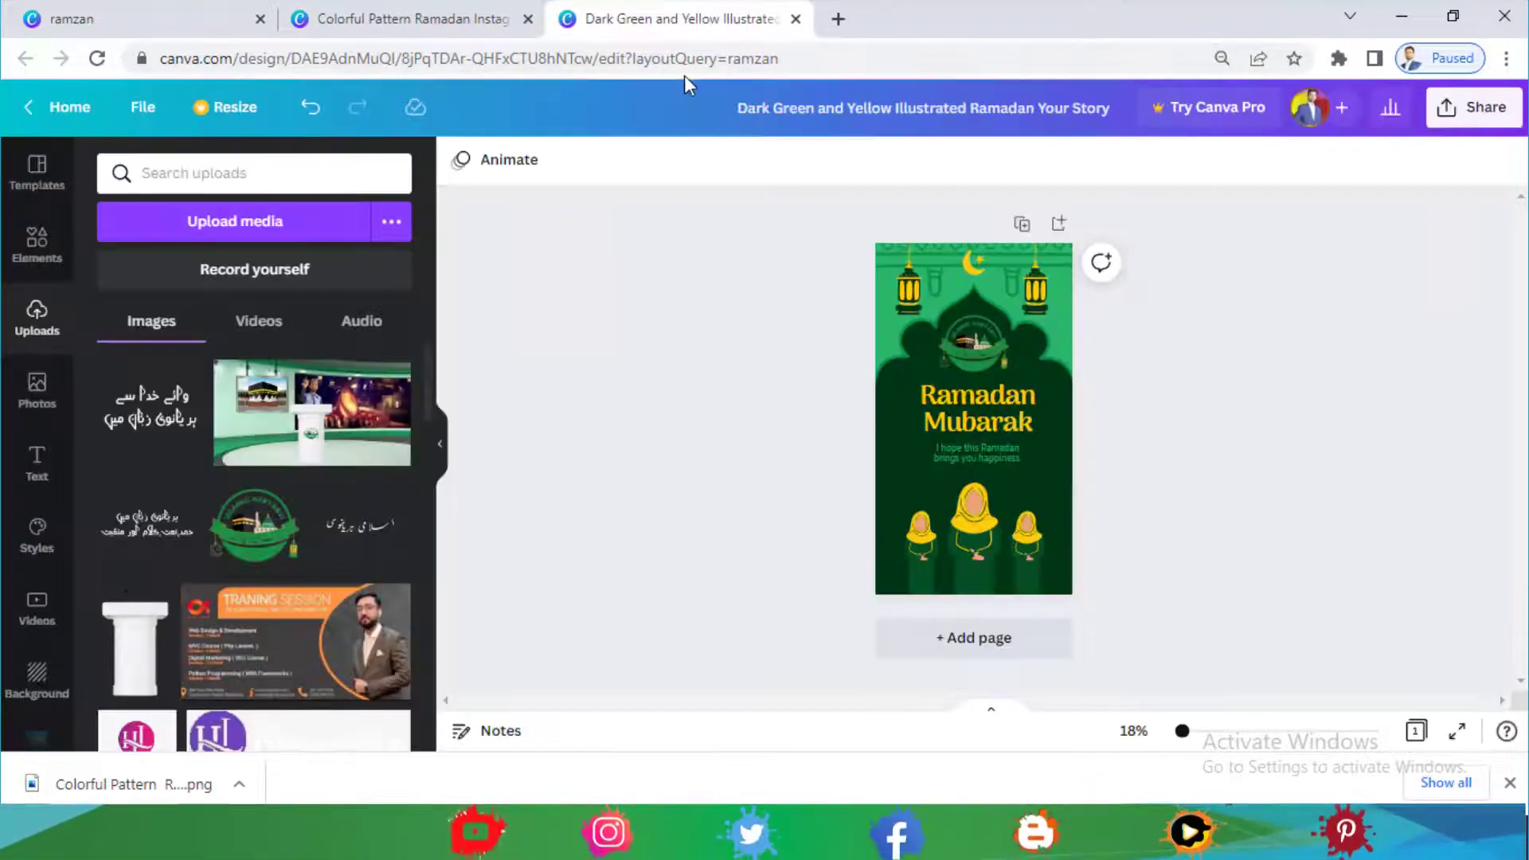
pyautogui.click(1060, 225)
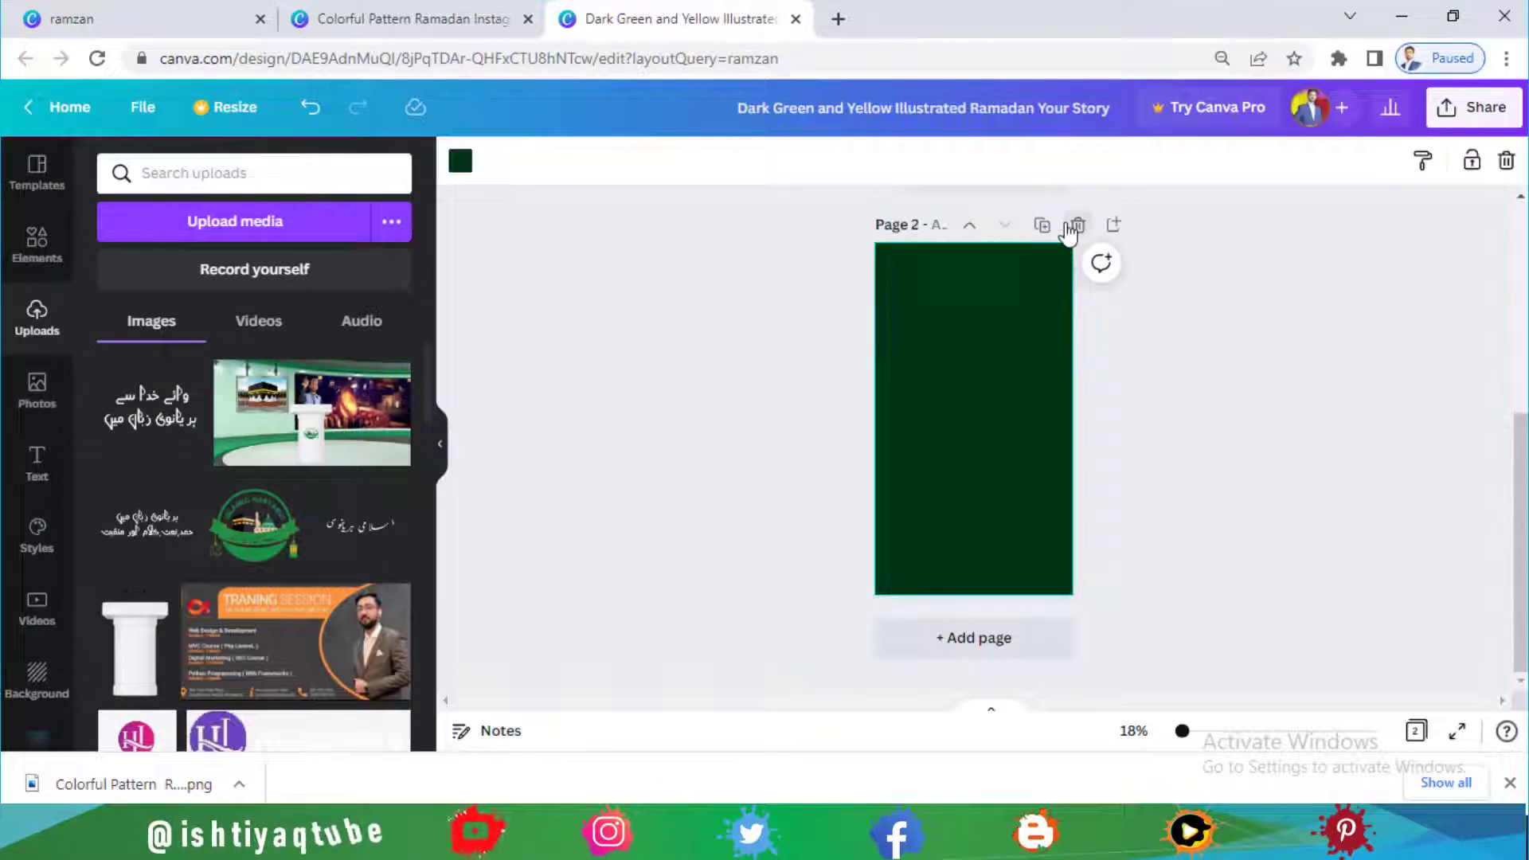
pyautogui.click(1402, 12)
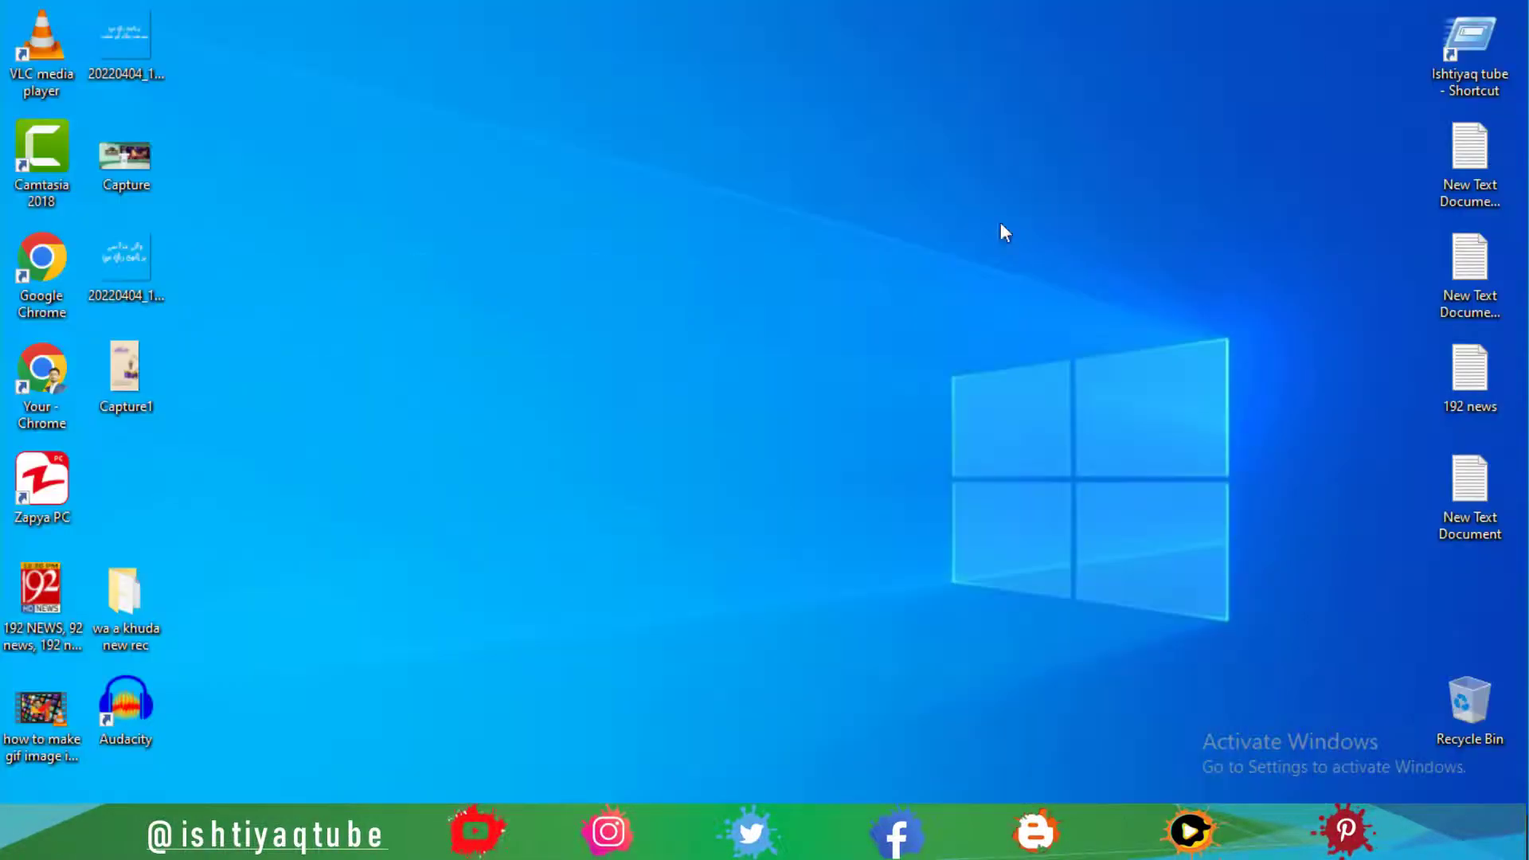
pyautogui.moveTo(639, 792); pyautogui.dragTo(978, 459)
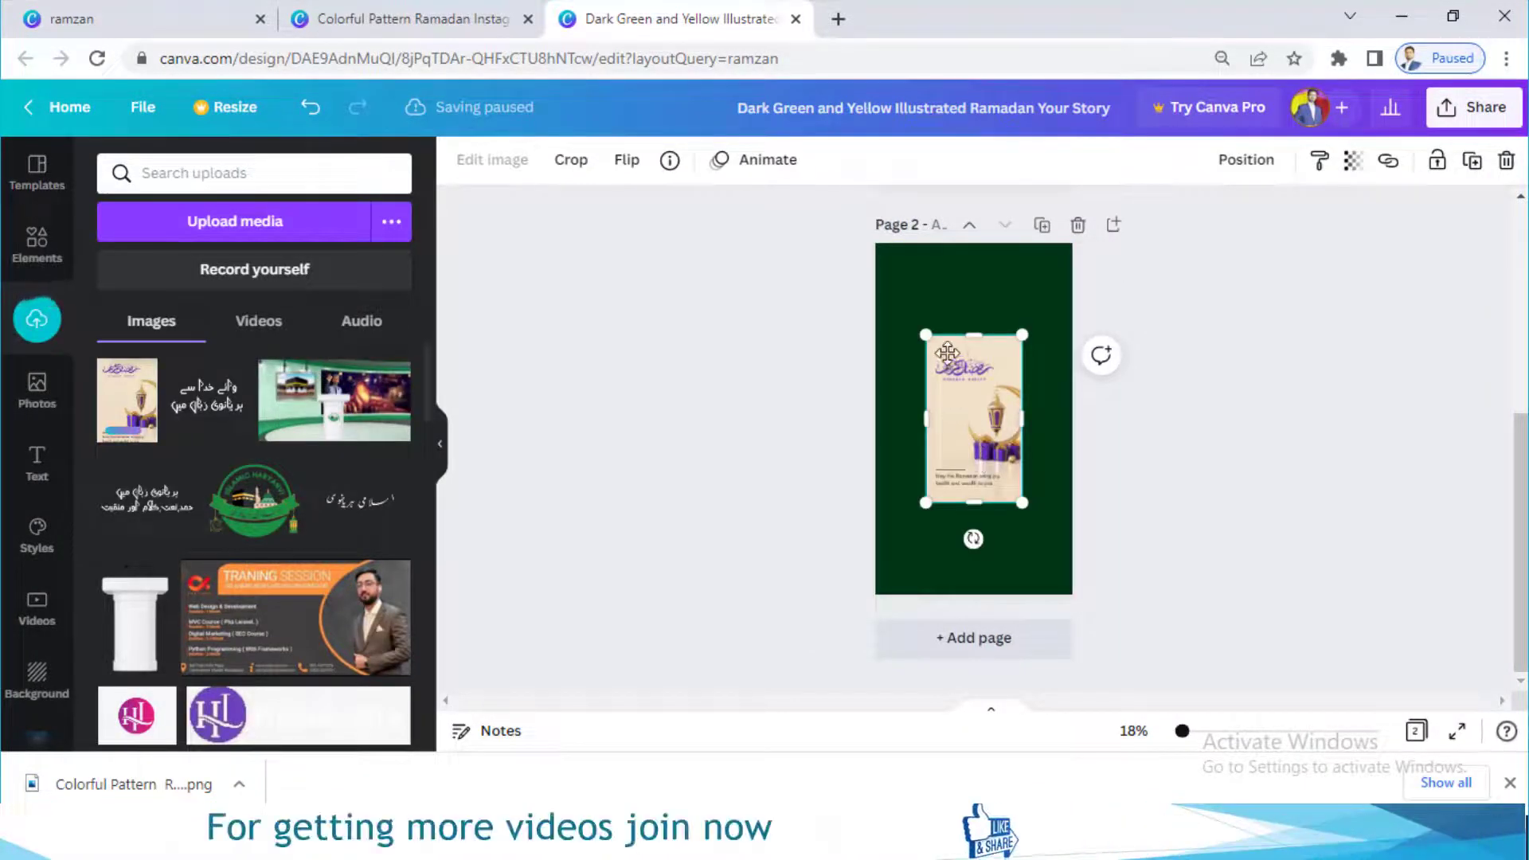
pyautogui.moveTo(970, 410); pyautogui.dragTo(1075, 596)
pyautogui.click(1137, 539)
pyautogui.scroll(3, 1269, 454)
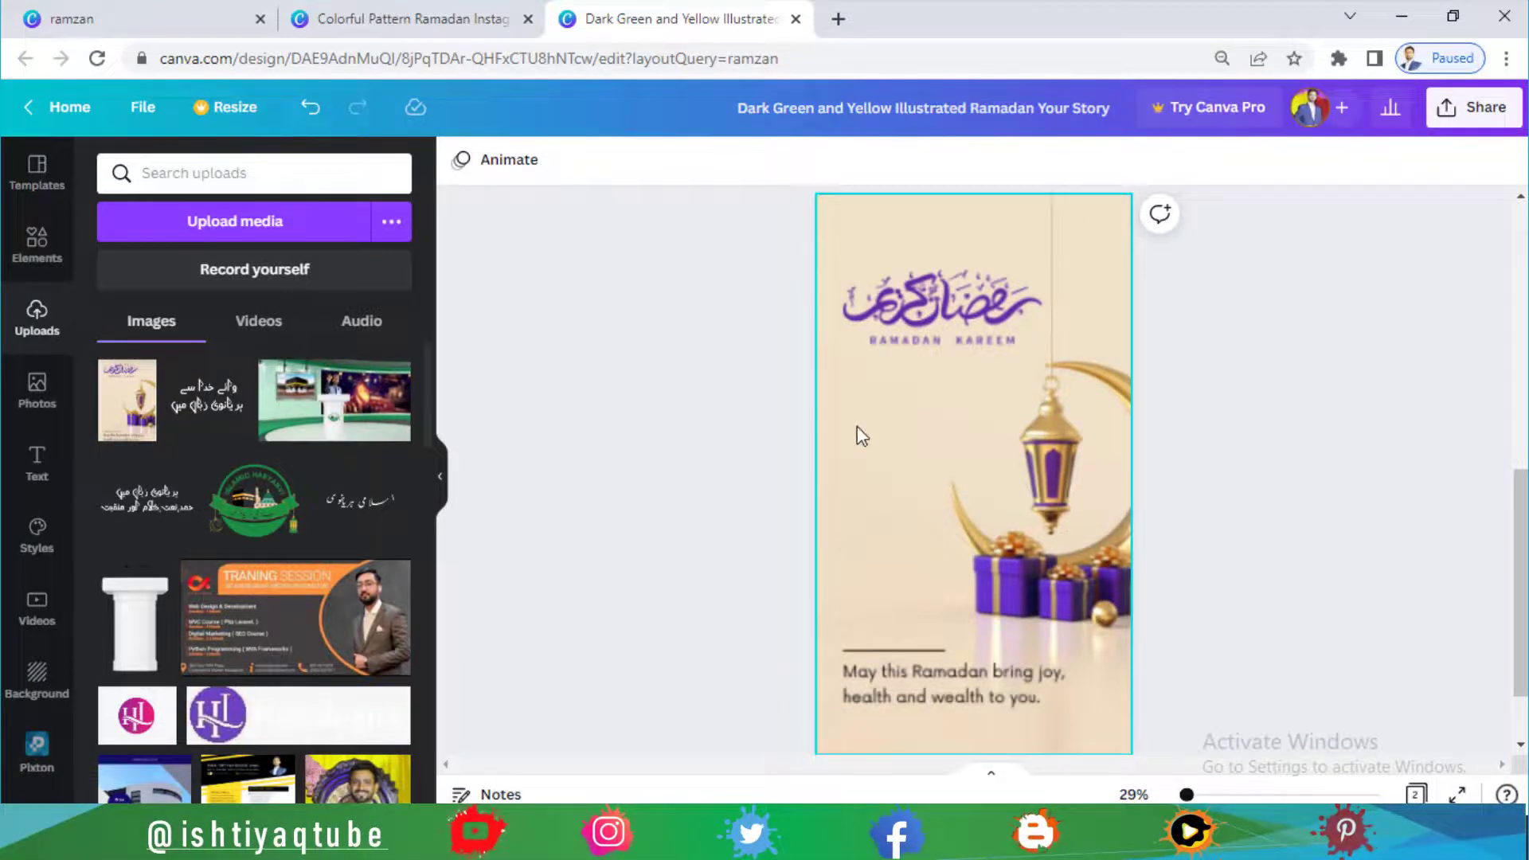
# Step: Place the uploaded Islamic Haryanvi logo below the Ramadan Kareem title, beside the lantern
pyautogui.click(243, 519)
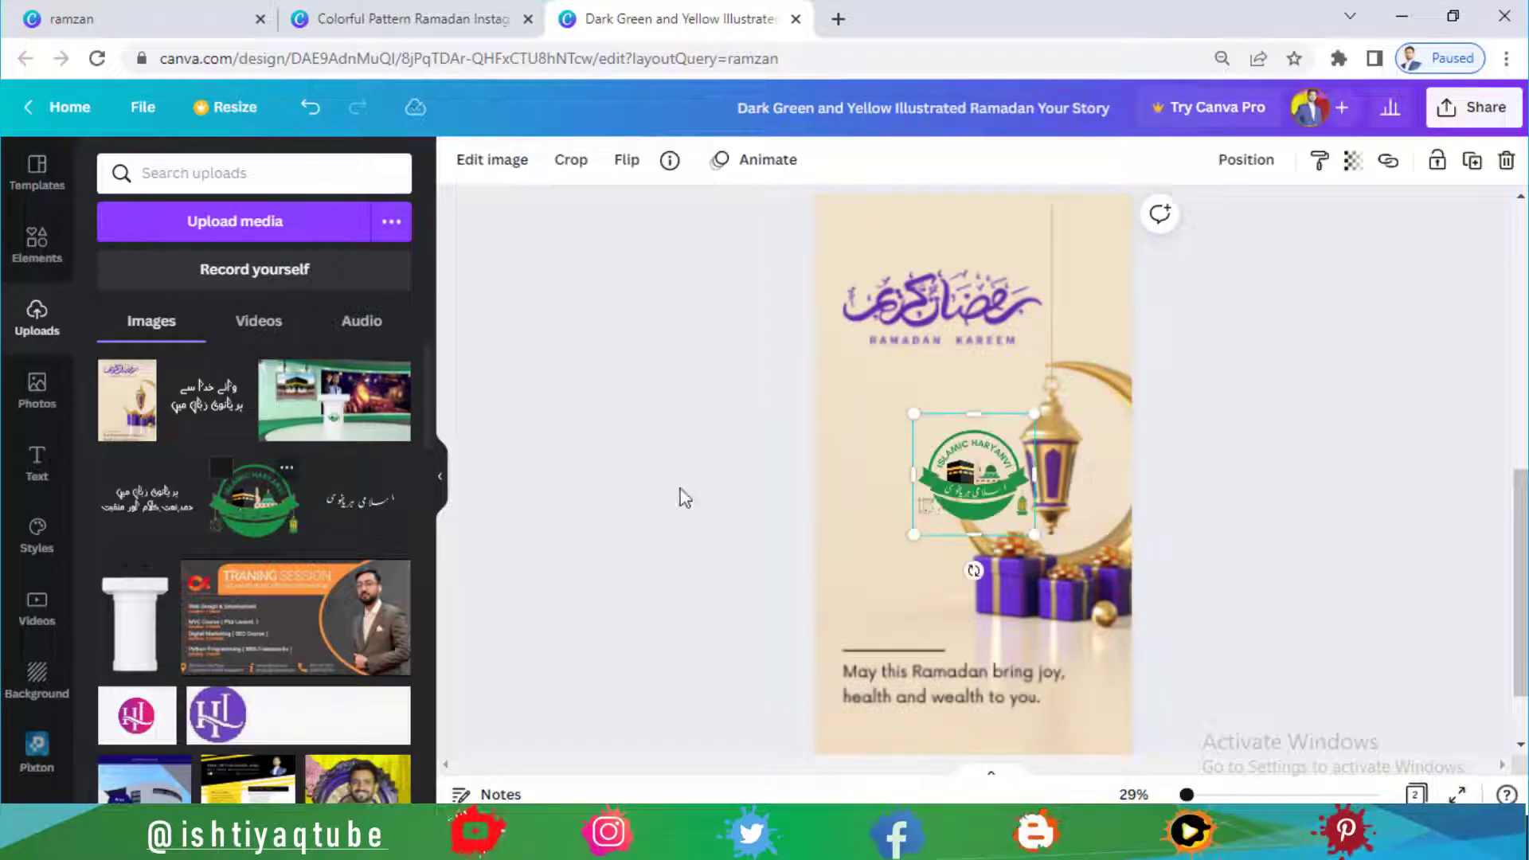
pyautogui.moveTo(1034, 534); pyautogui.dragTo(898, 434)
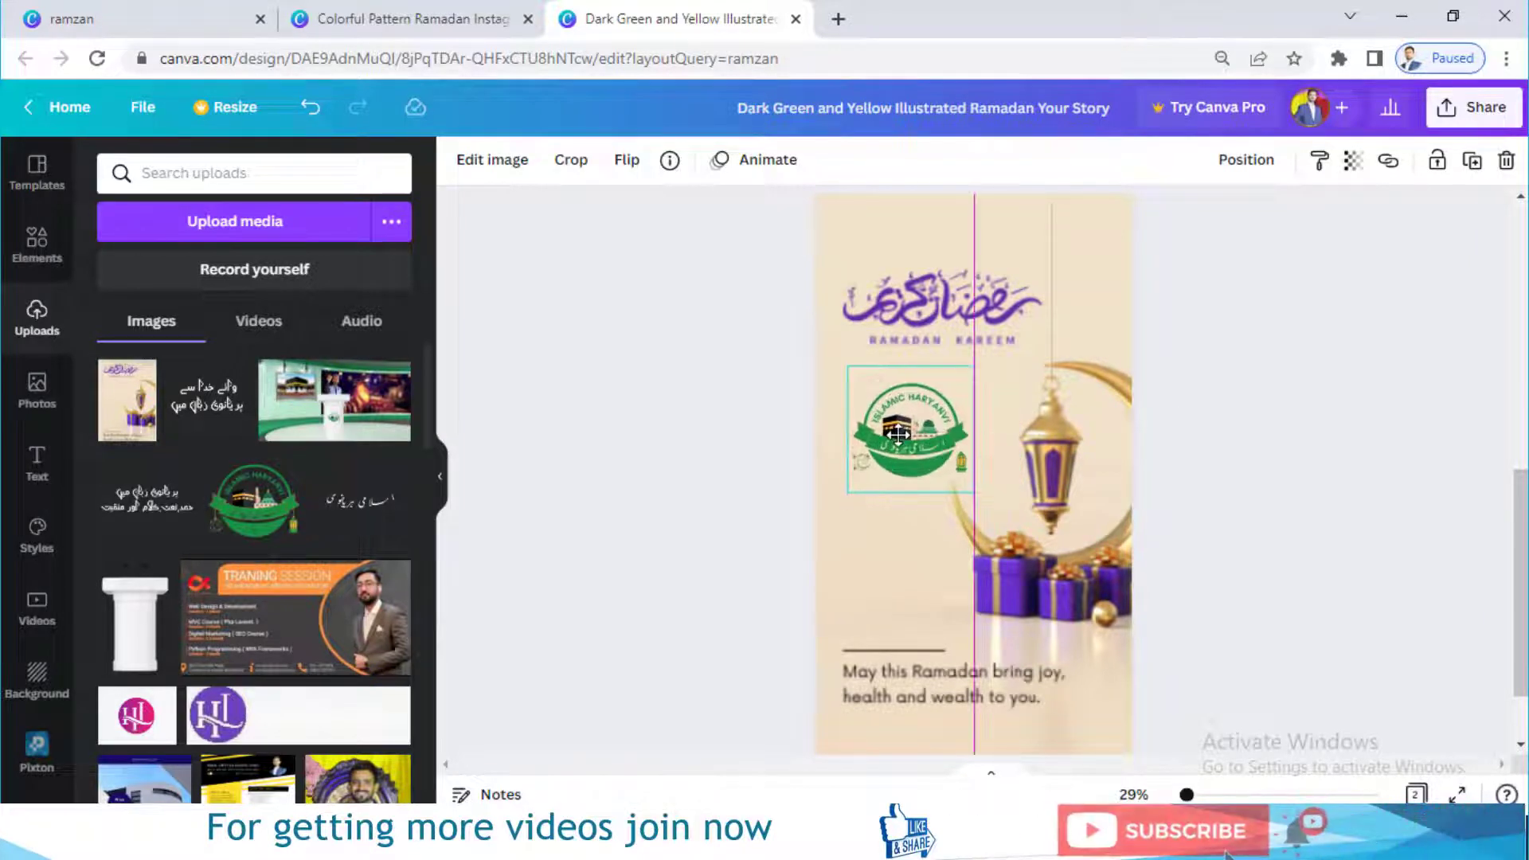
pyautogui.click(1387, 441)
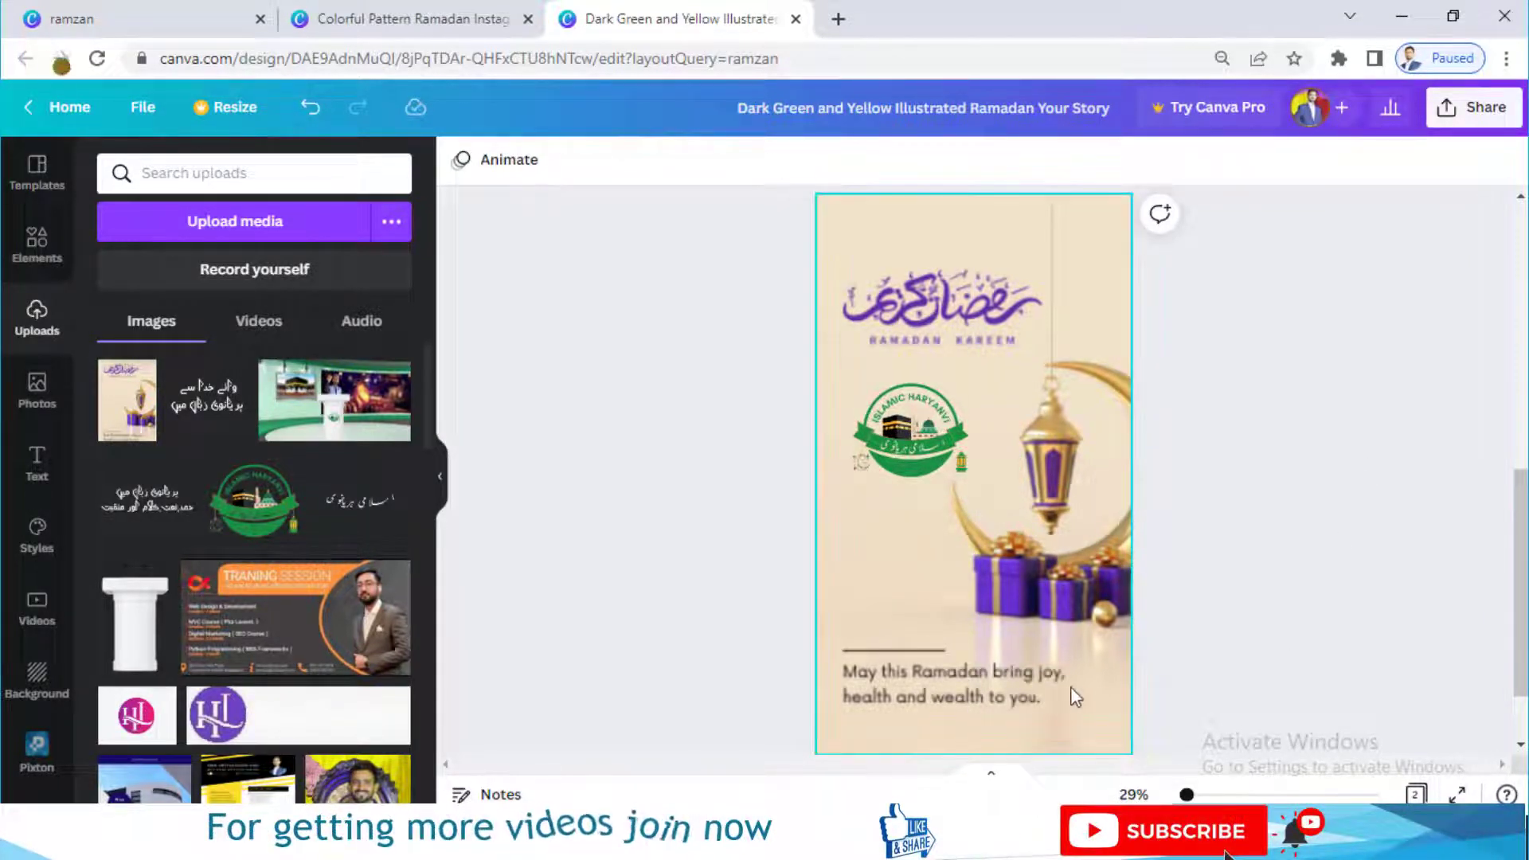
# Step: Add a rectangle to page 2 and stretch it across the page's lower edge to cover the blessing text
pyautogui.scroll(-1, 939, 685)
pyautogui.click(898, 470)
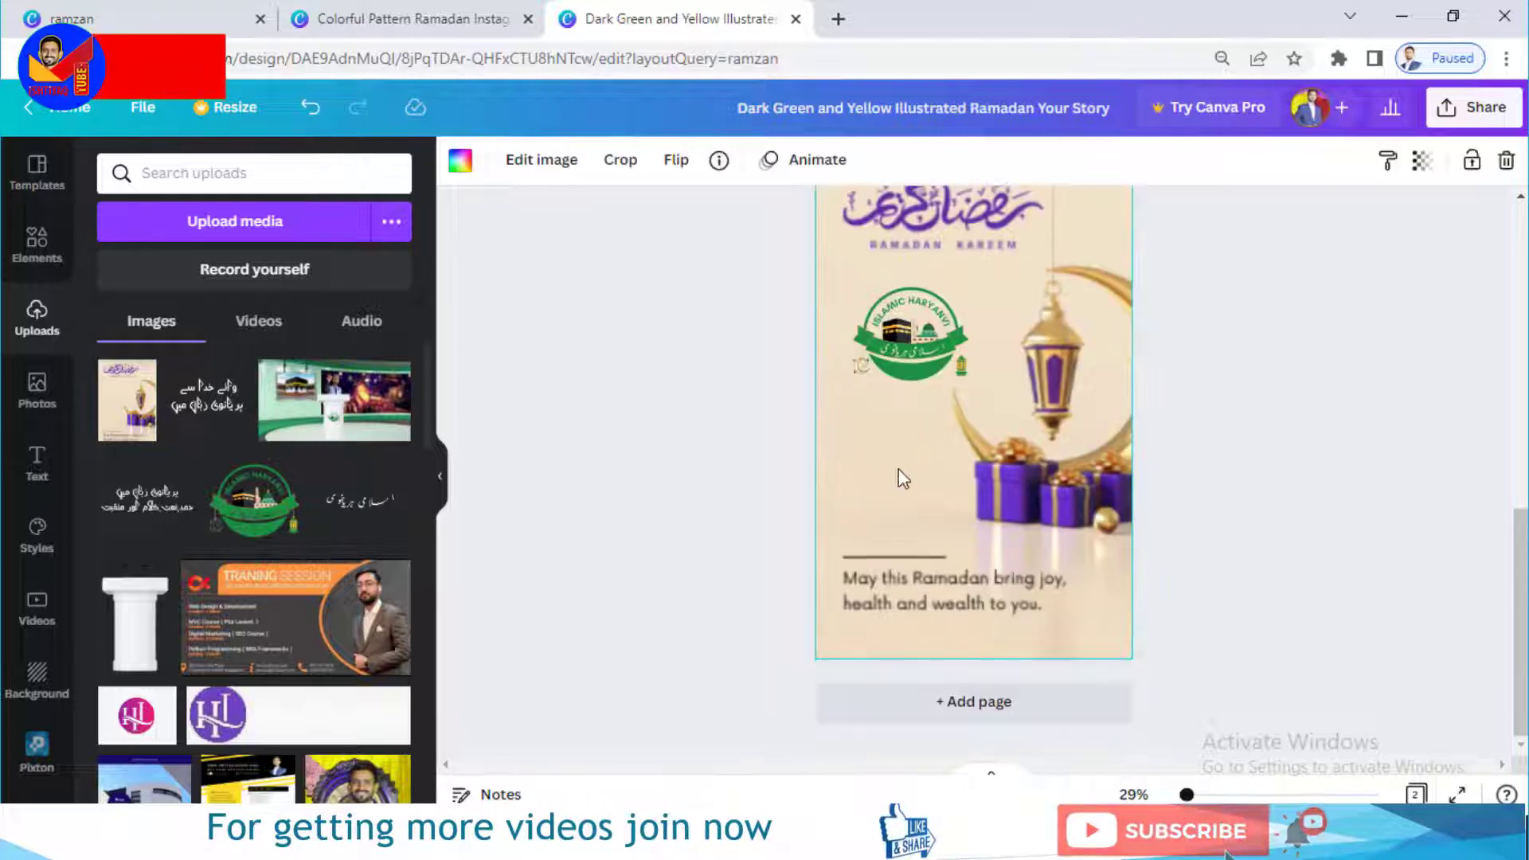
pyautogui.press('r')
pyautogui.scroll(3, 960, 451)
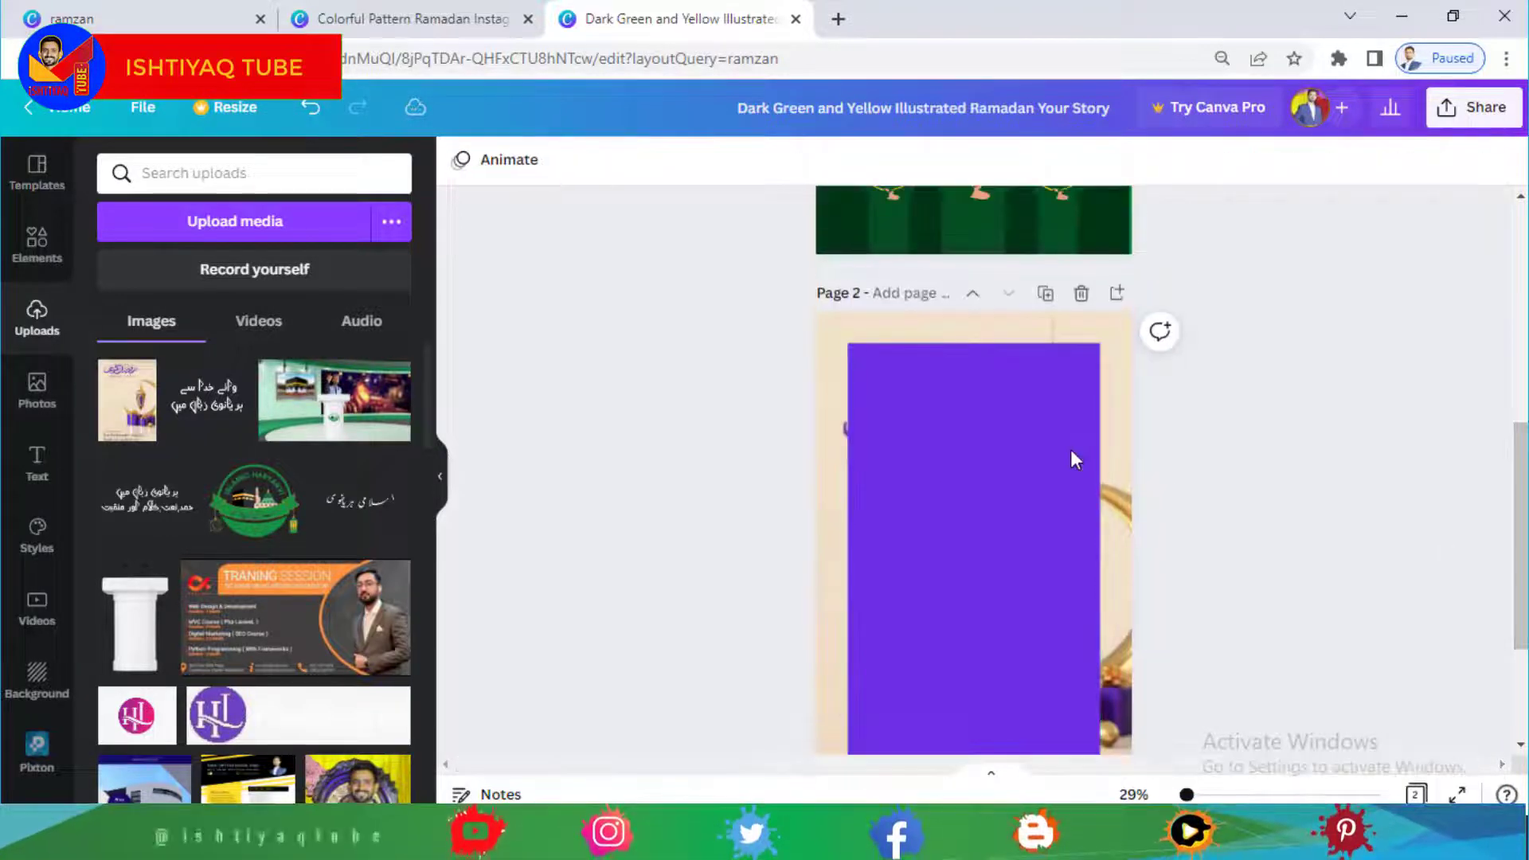
pyautogui.moveTo(1010, 556); pyautogui.dragTo(1033, 636)
pyautogui.moveTo(1520, 548); pyautogui.dragTo(1498, 619)
pyautogui.moveTo(935, 607); pyautogui.dragTo(929, 704)
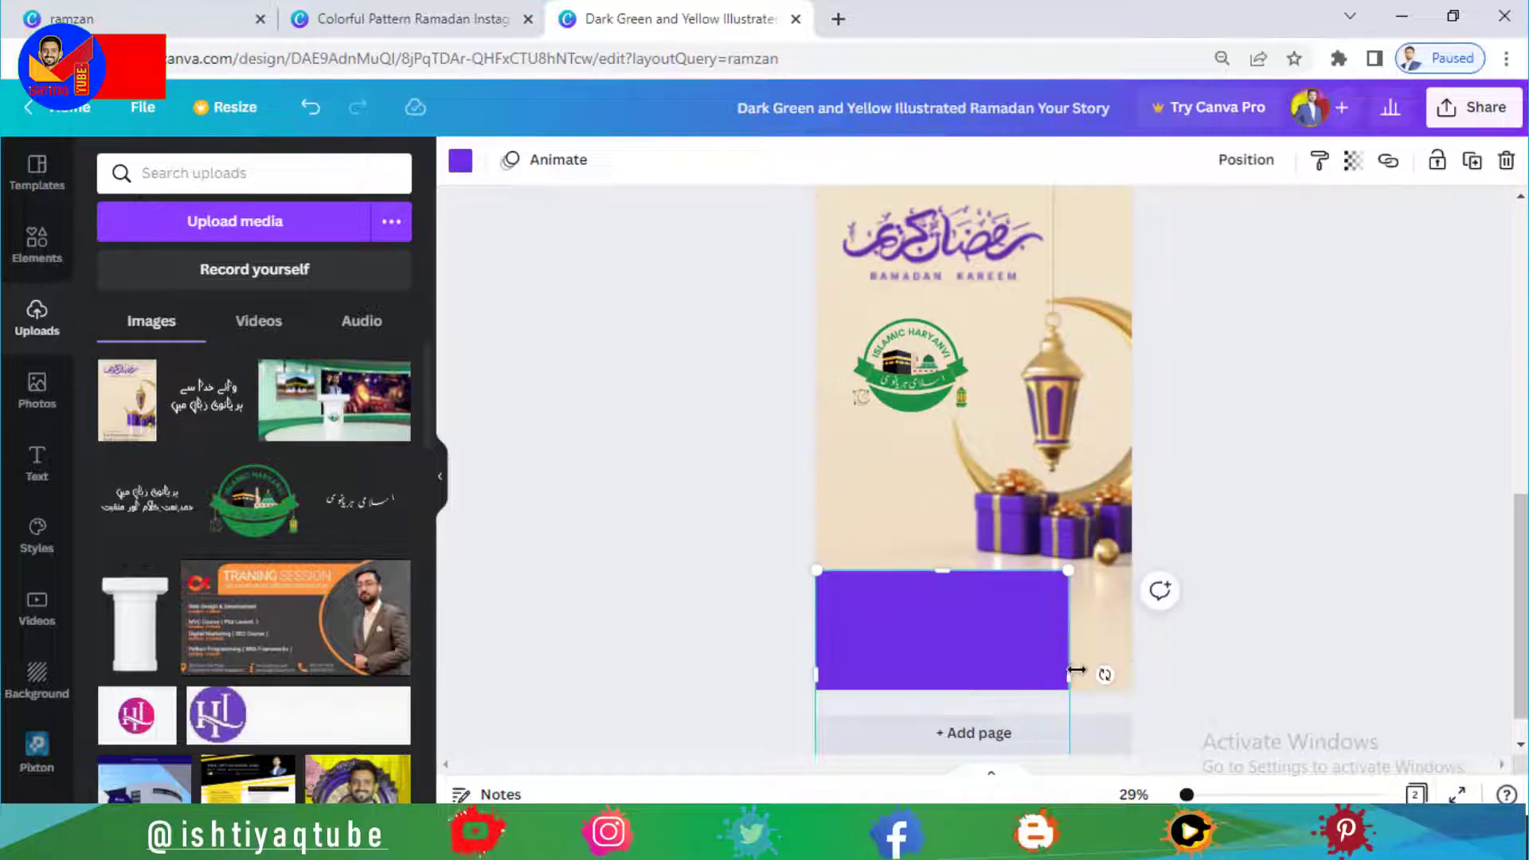
pyautogui.moveTo(1068, 674); pyautogui.dragTo(1157, 674)
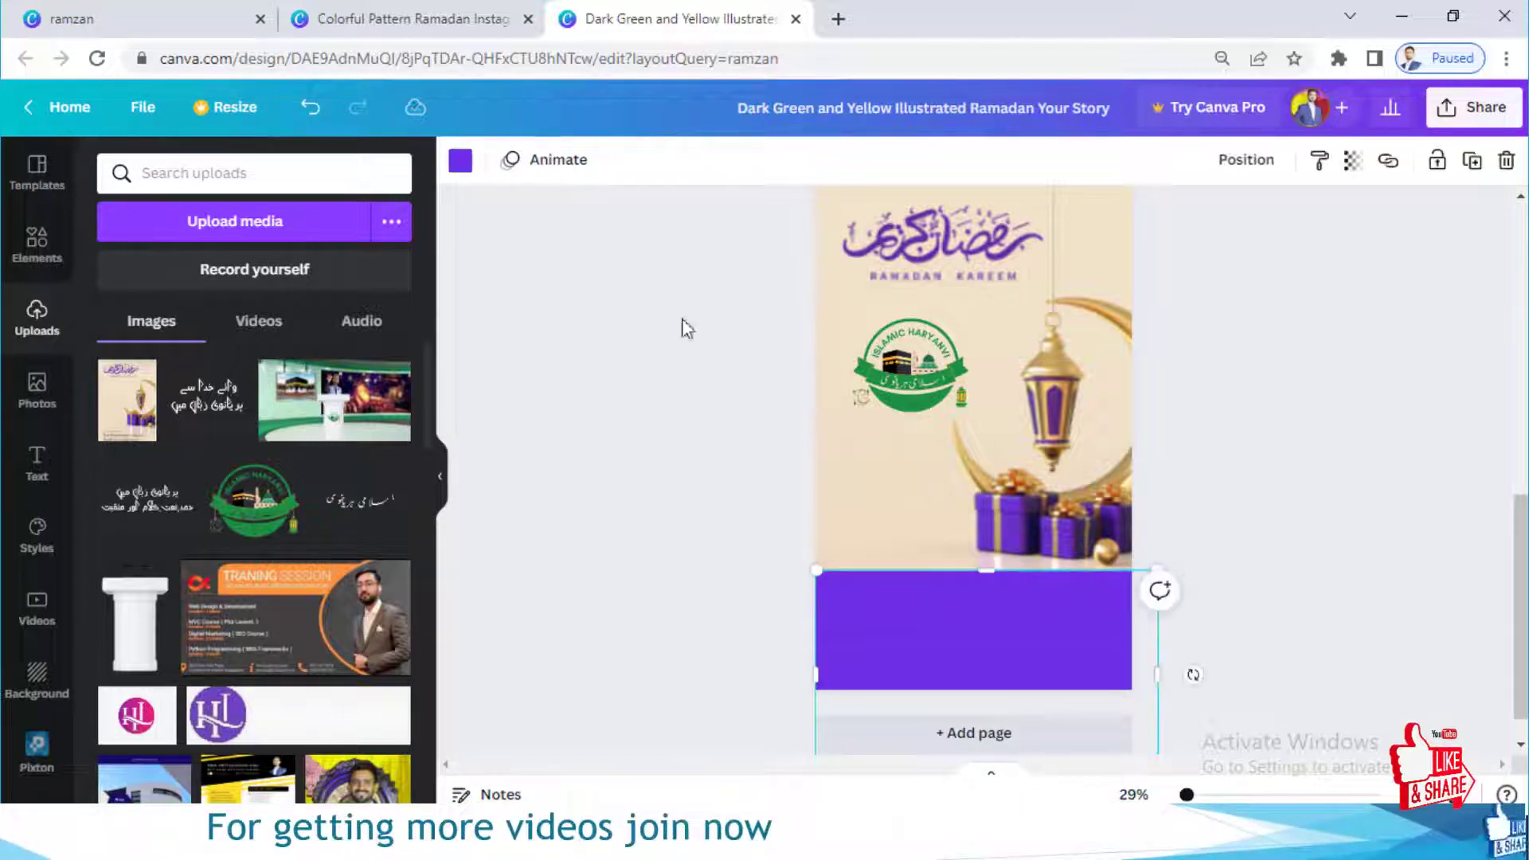
# Step: Recolour the rectangle covering the blessing text with the beige photo colour
pyautogui.click(465, 169)
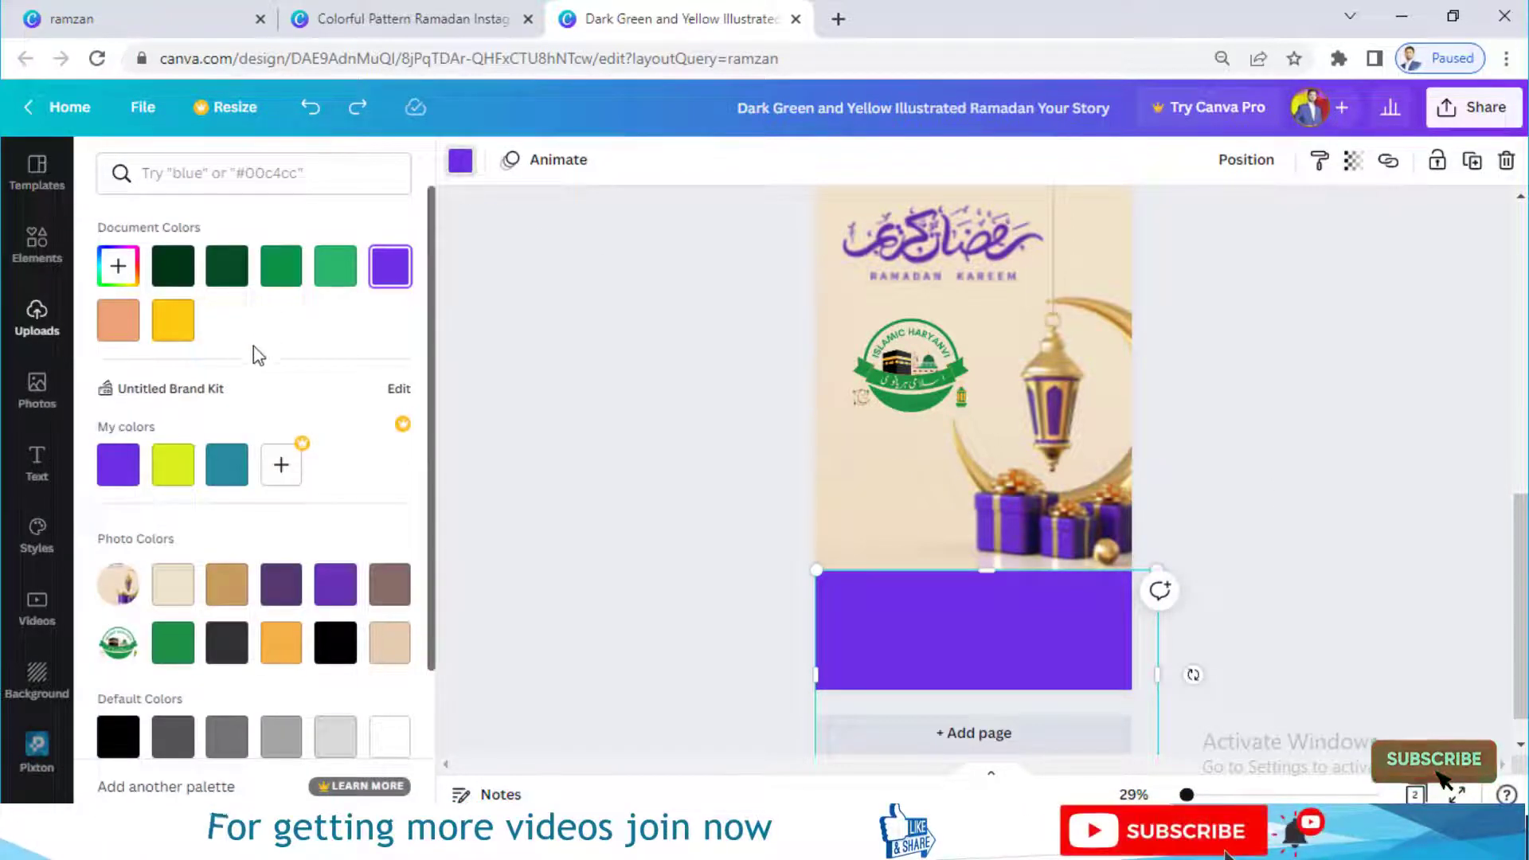
pyautogui.click(173, 598)
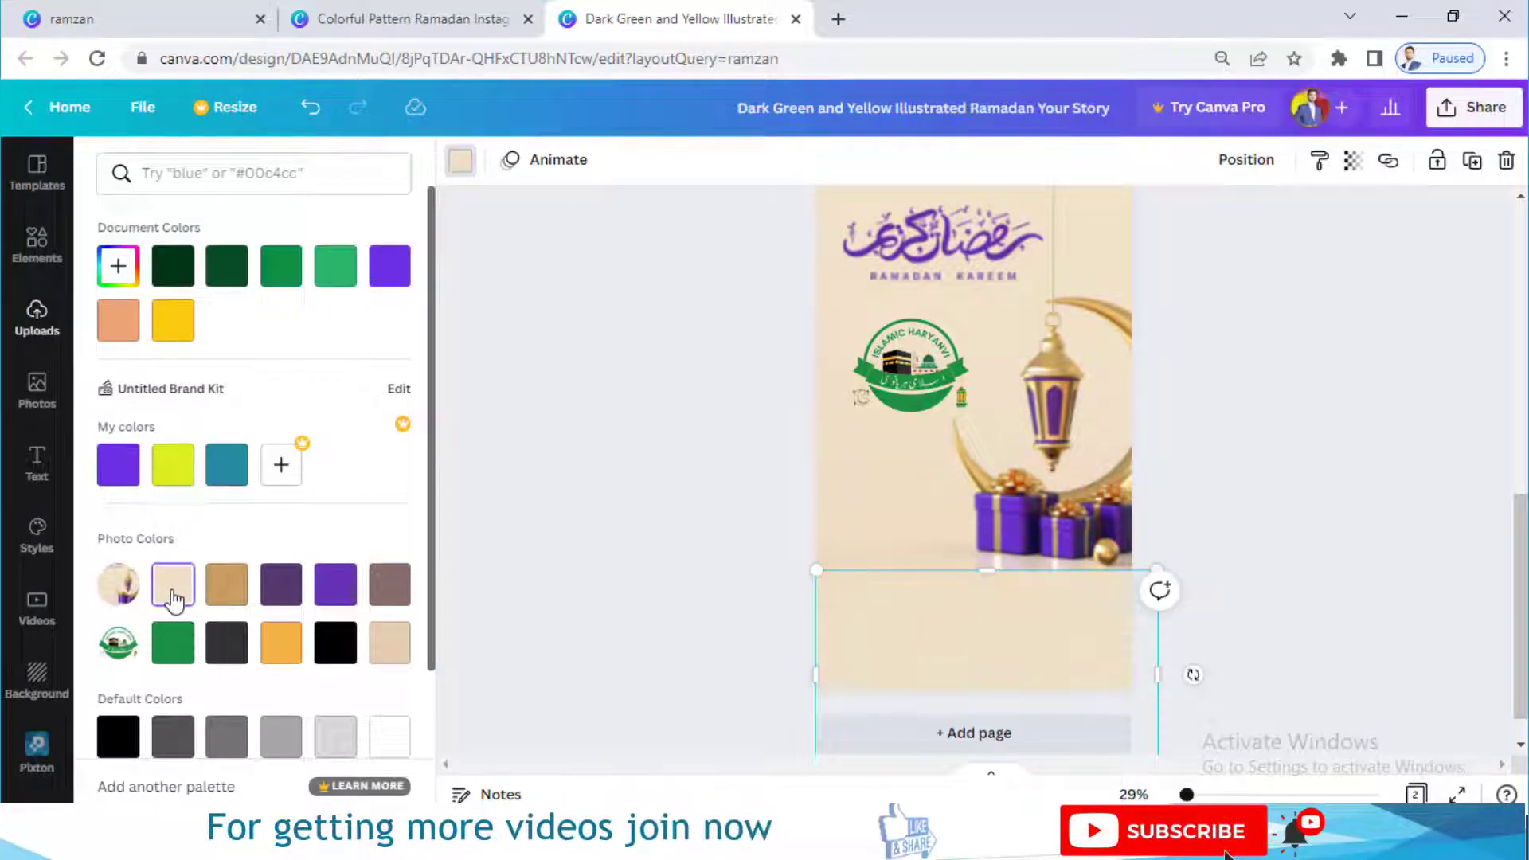
pyautogui.click(622, 477)
pyautogui.click(622, 477)
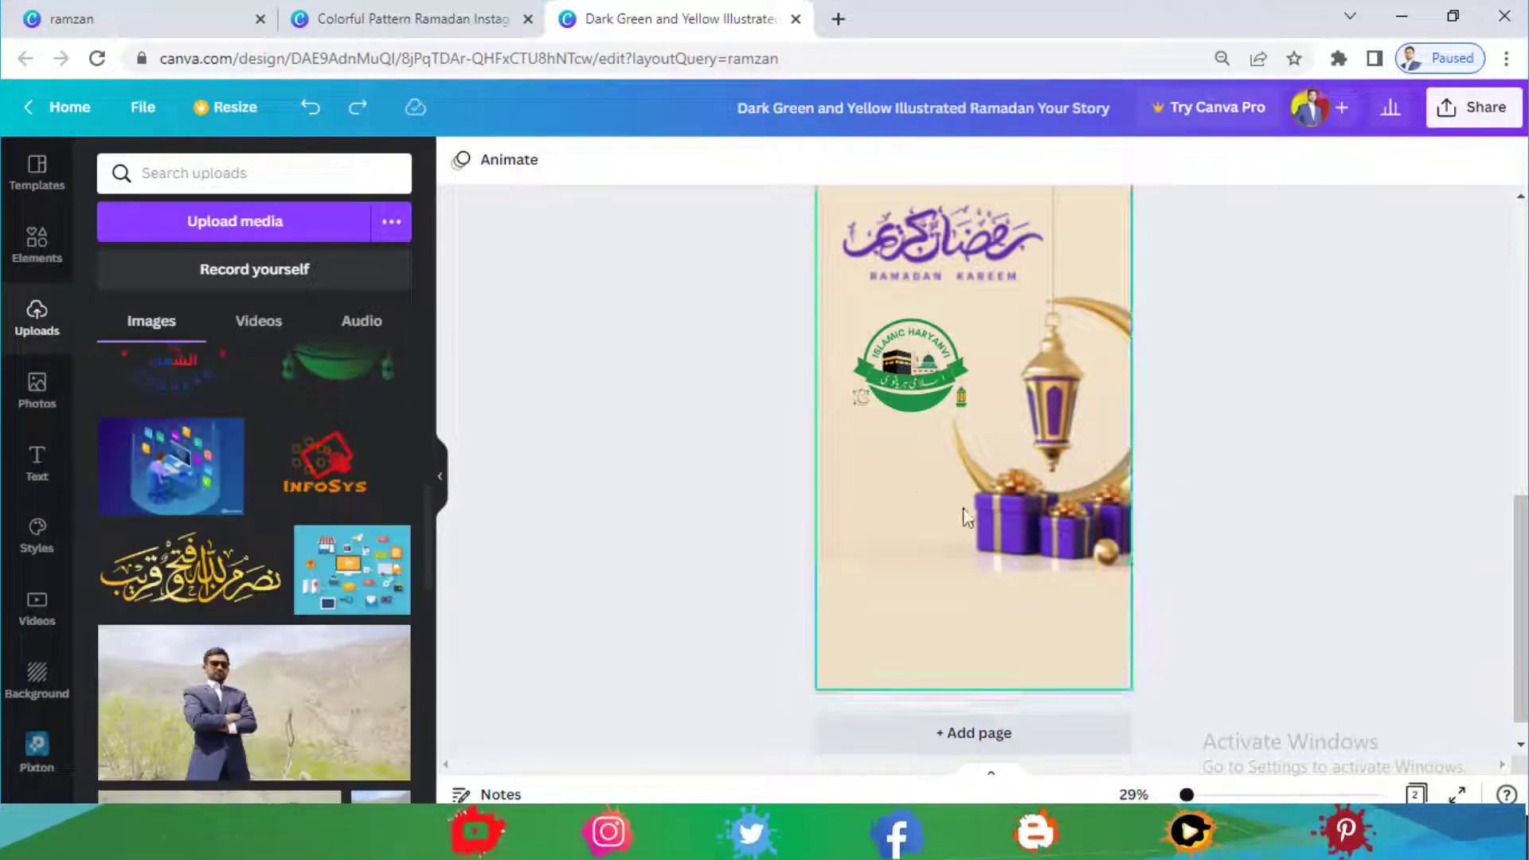
# Step: Recolour the rectangle at the foot of page 2 with the purple photo colour
pyautogui.click(905, 628)
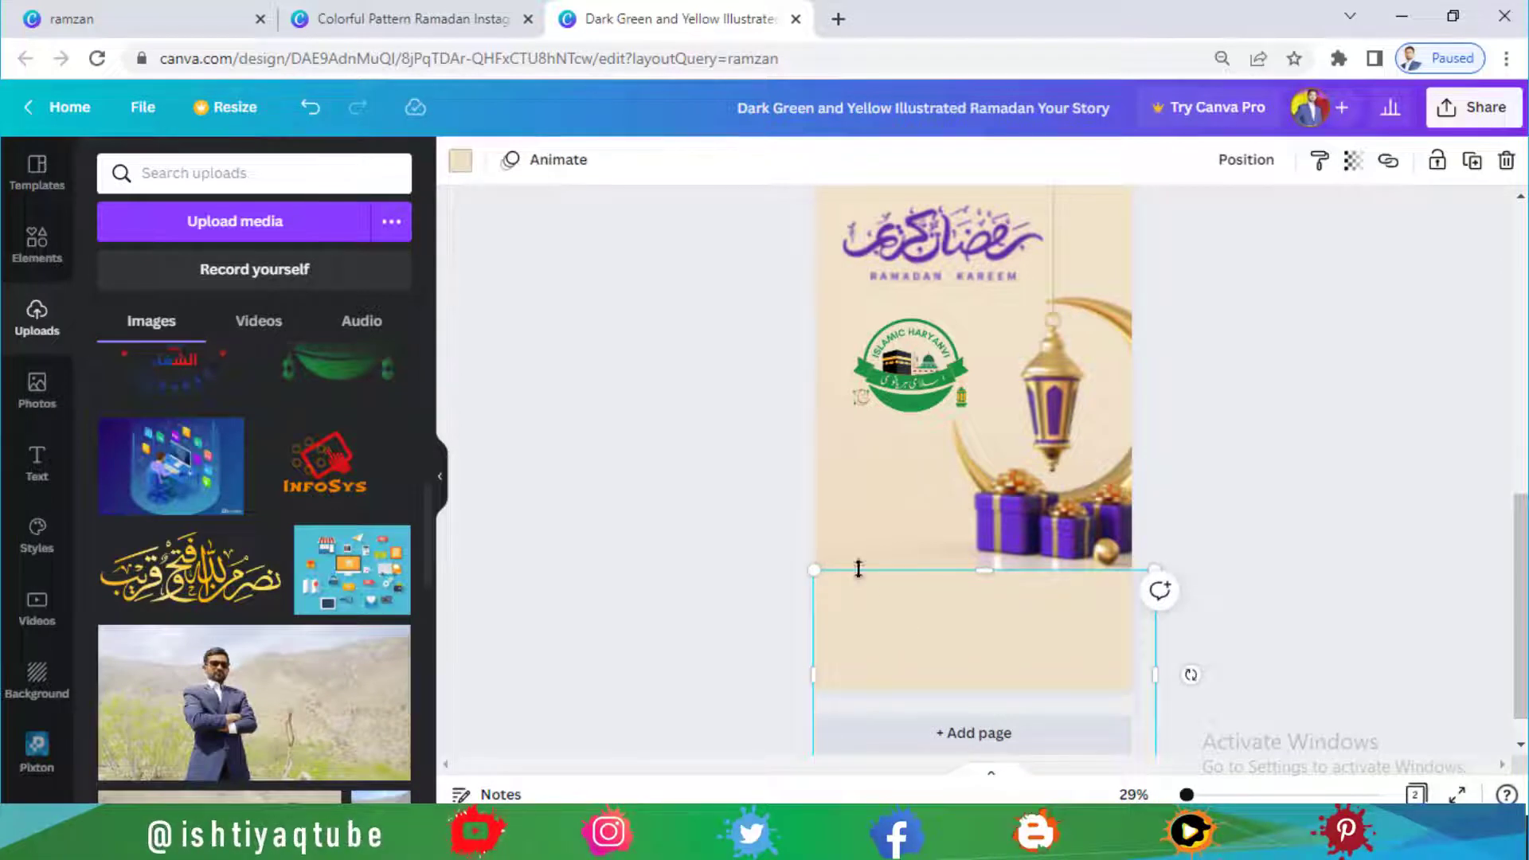
pyautogui.click(461, 163)
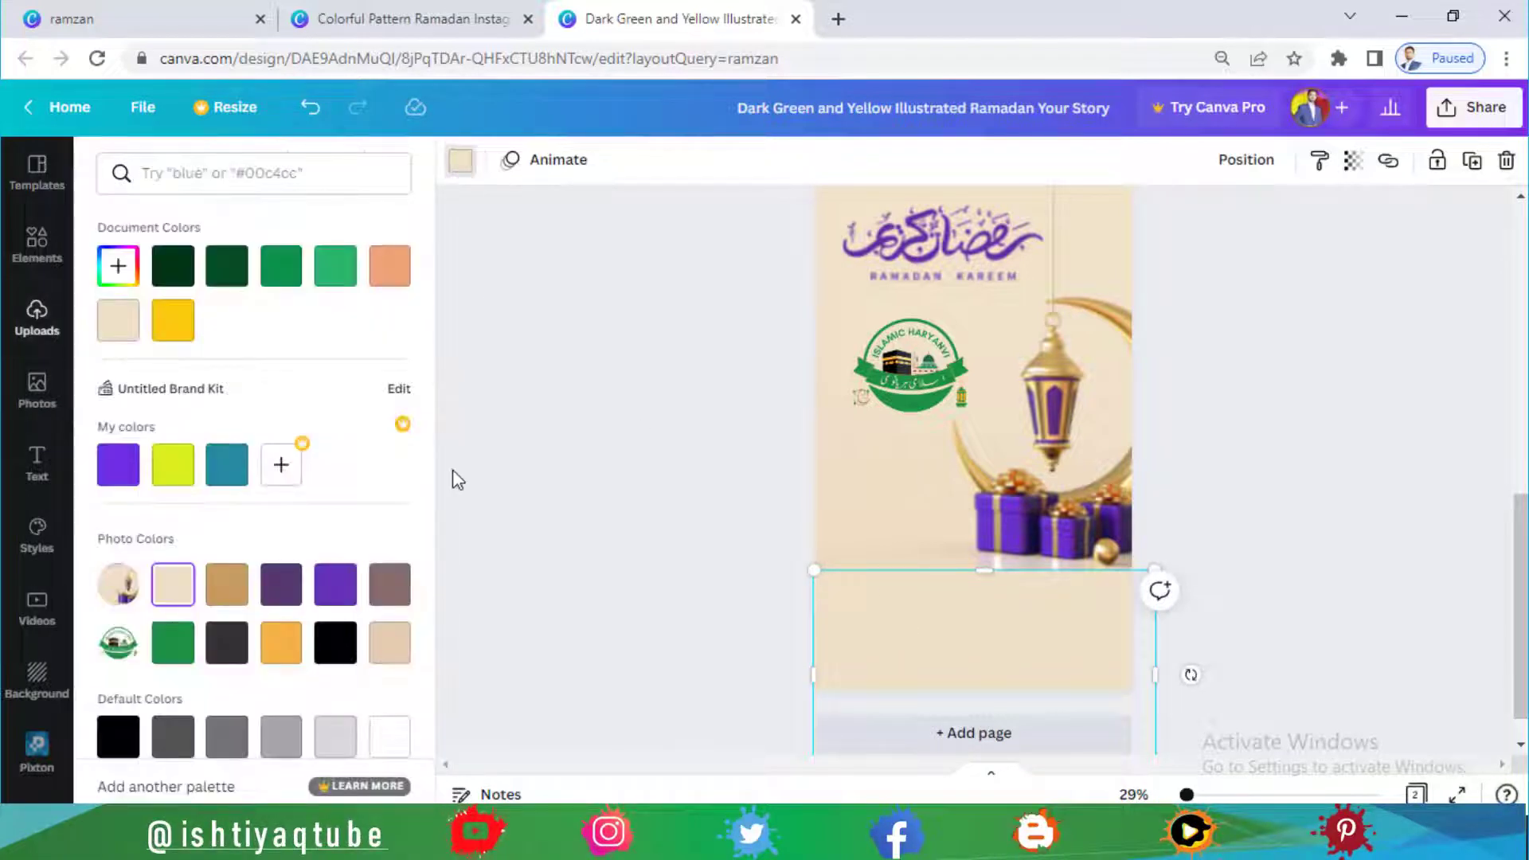
pyautogui.click(338, 604)
# Step: Place the uploaded white two-line Urdu caption on the purple band, cropping its empty margins and enlarging it to fit
pyautogui.click(35, 317)
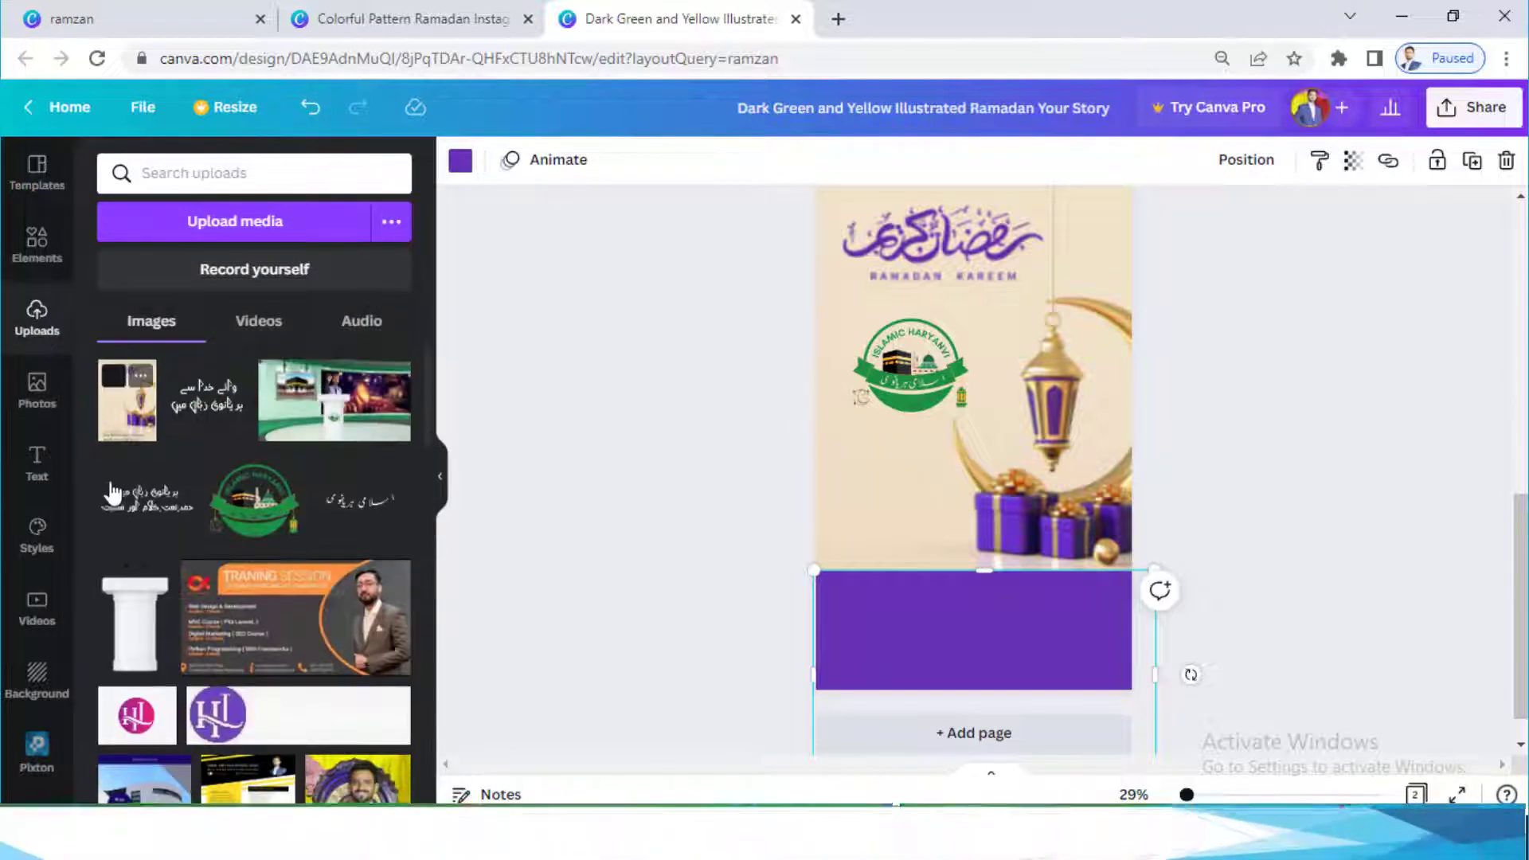
pyautogui.click(141, 499)
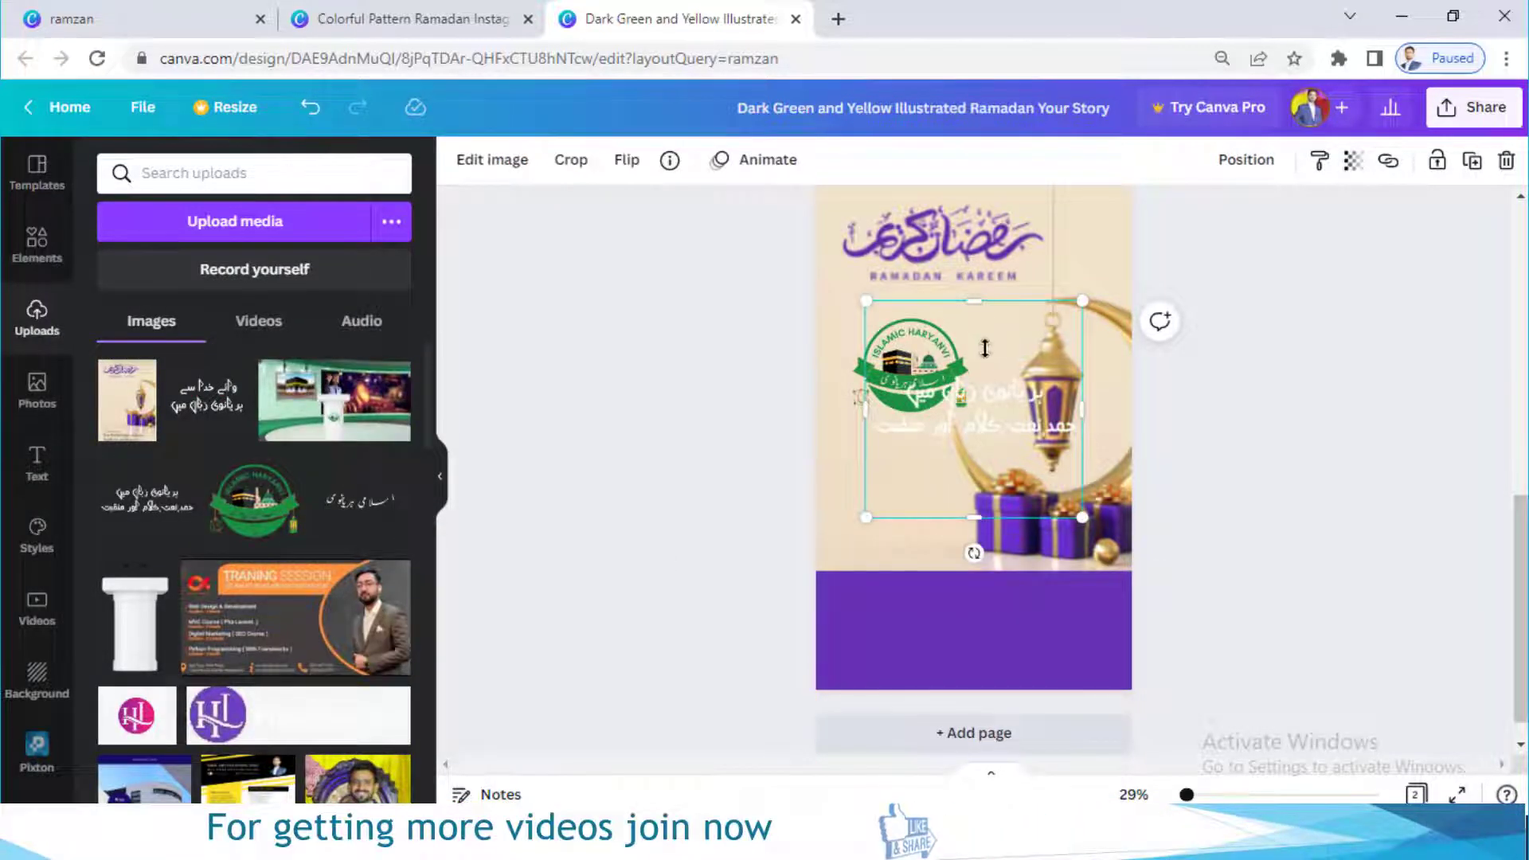
pyautogui.moveTo(974, 301); pyautogui.dragTo(985, 364)
pyautogui.moveTo(974, 518); pyautogui.dragTo(991, 629)
pyautogui.moveTo(866, 684); pyautogui.dragTo(828, 708)
pyautogui.moveTo(1000, 643); pyautogui.dragTo(1009, 635)
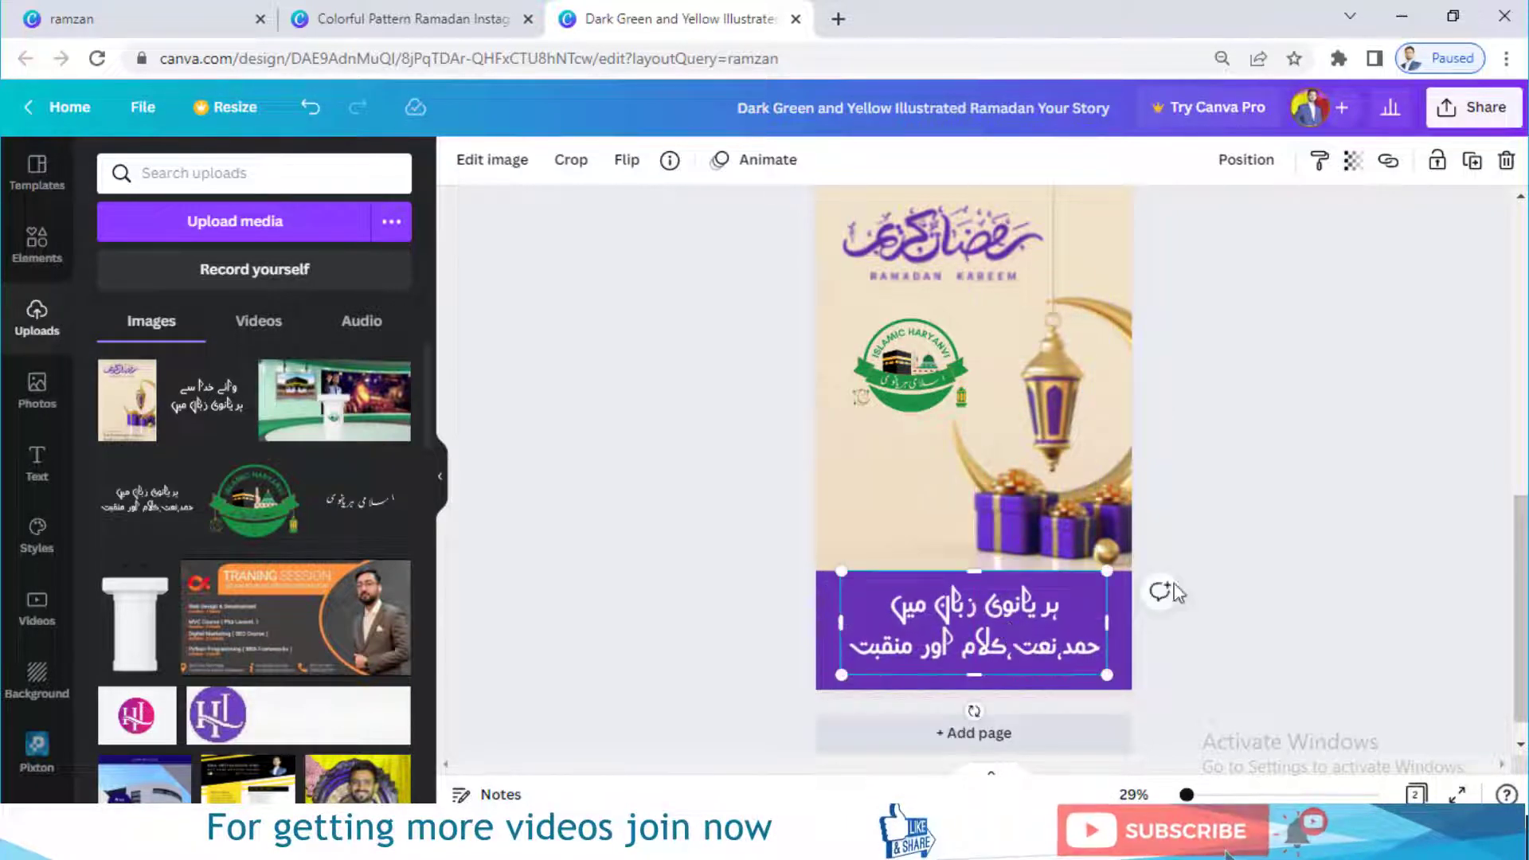
pyautogui.click(1324, 519)
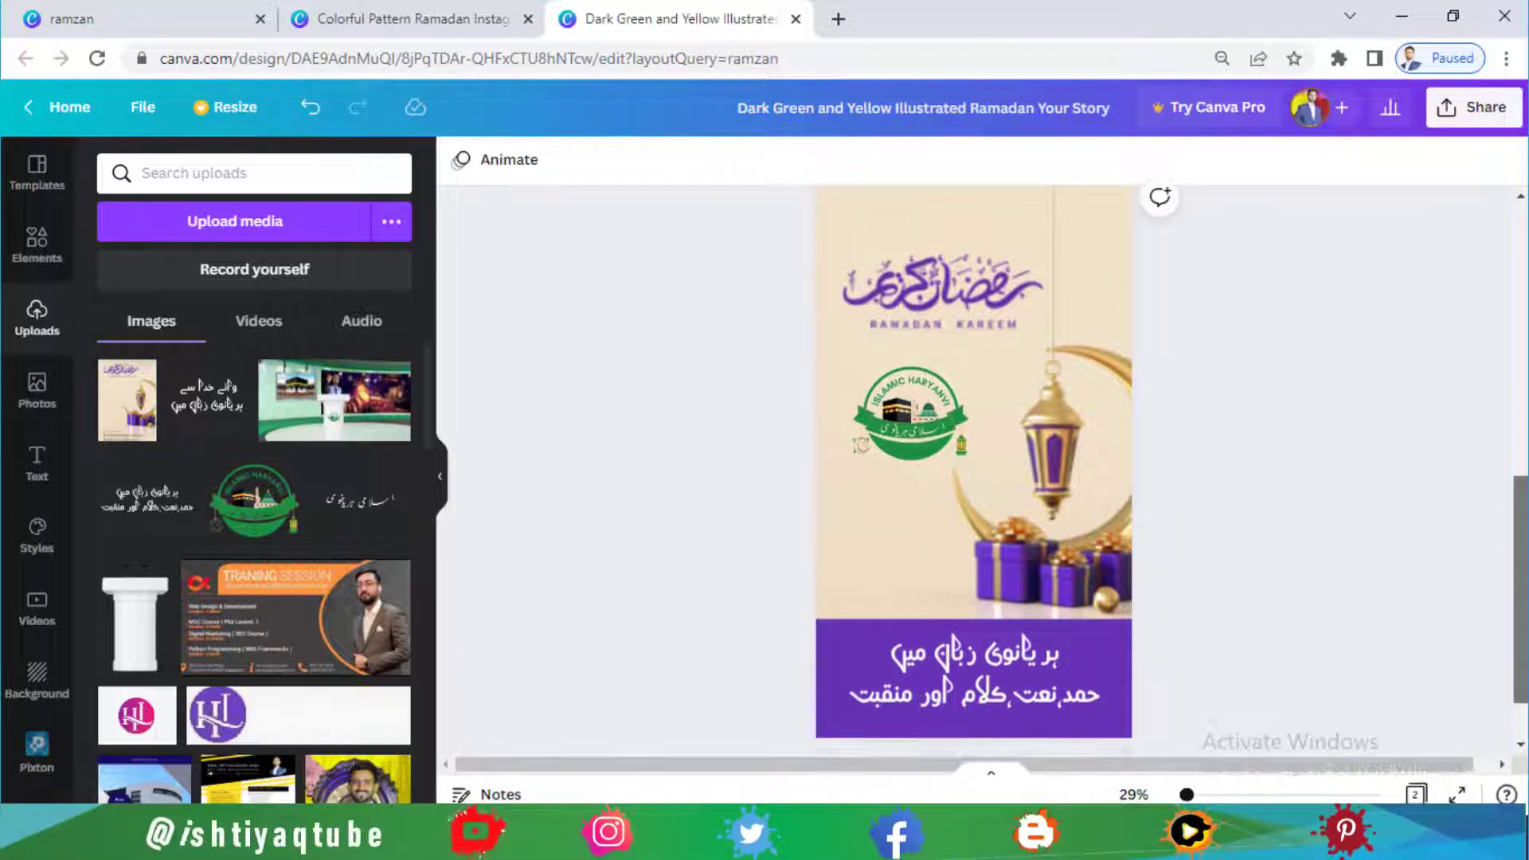